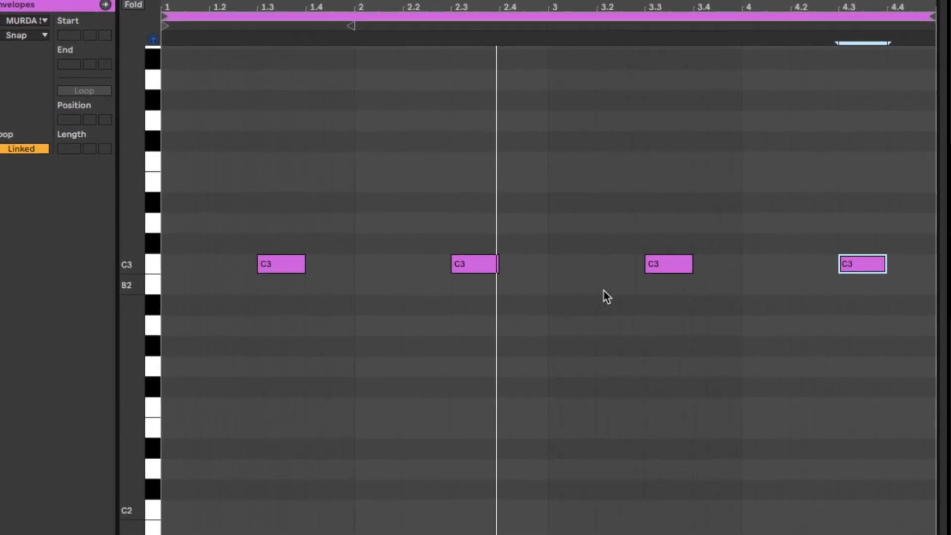
double_click(653, 245)
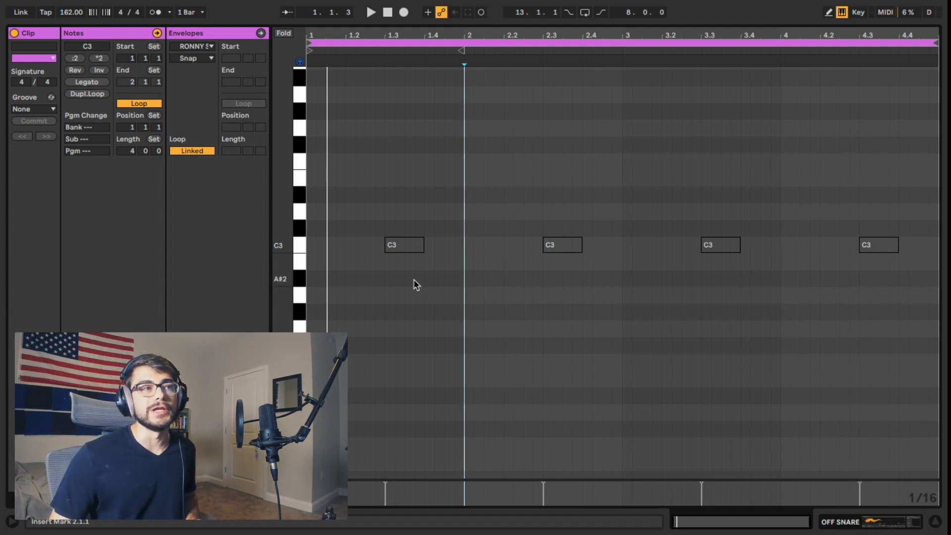
drag(376, 215, 936, 312)
click(559, 292)
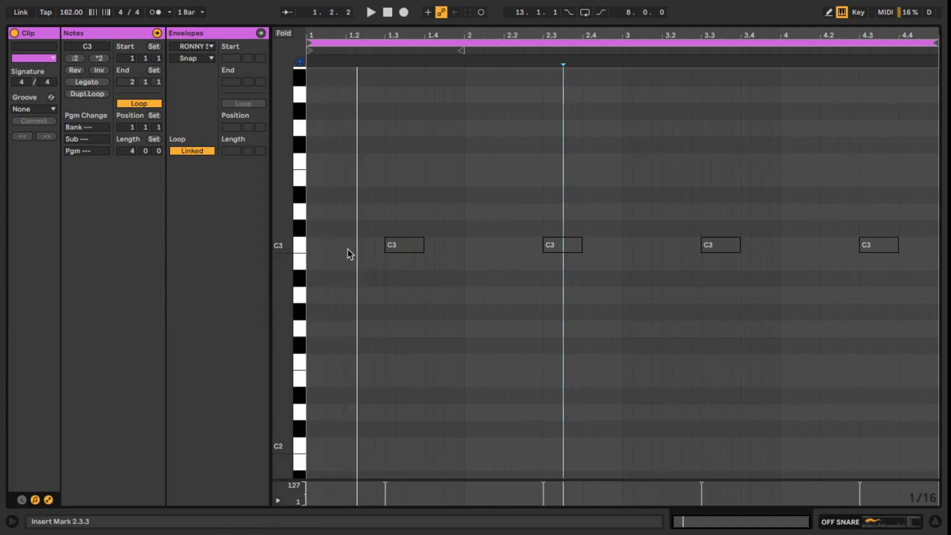
- Add a C3 note from 1.1.3 to 1.2.1 in the off-snare clip and play the pattern
double_click(340, 246)
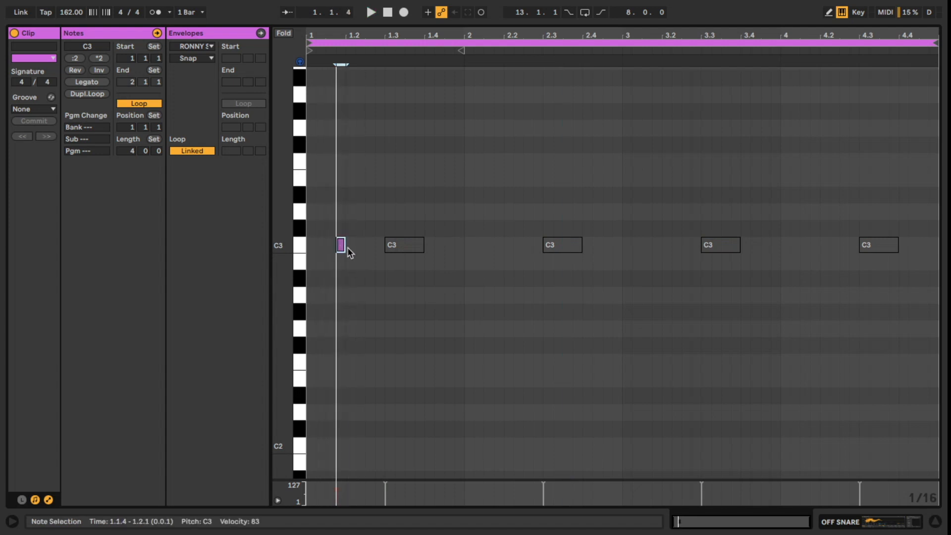
key(space)
mouse_move(344, 246)
mouse_down()
mouse_move(363, 251)
mouse_move(340, 256)
mouse_up()
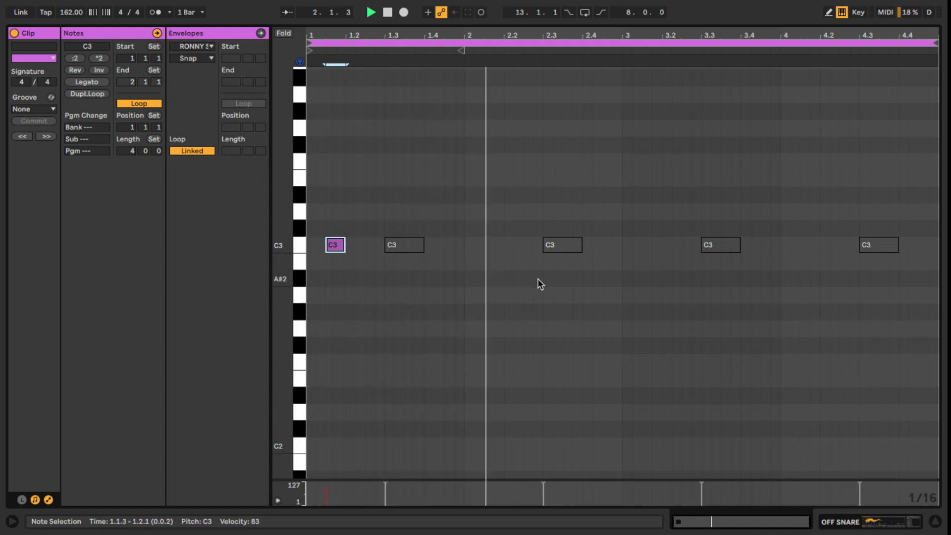
- Add another C3 off-snare note around the start of bar 3, adjust its length and play back the pattern
double_click(589, 244)
drag(590, 245, 650, 245)
double_click(625, 245)
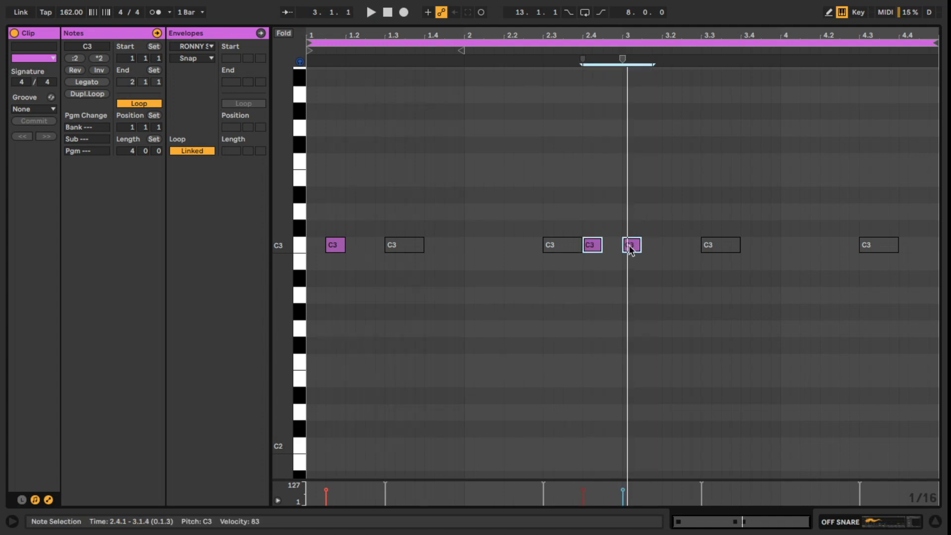
drag(630, 251, 650, 254)
key(space)
click(659, 344)
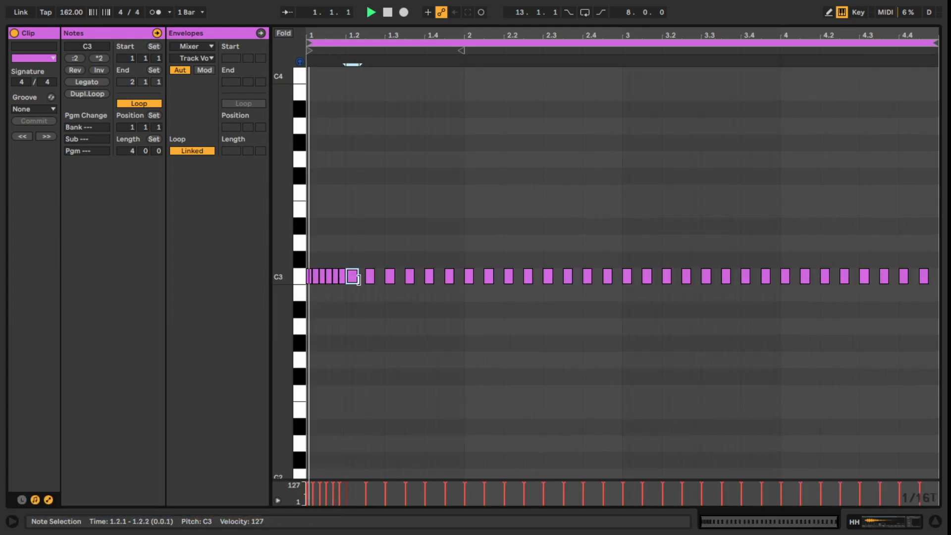
- Build the hi-hat clip out to 4 bars with triplet rolls and lower accents on A2, G2 and G#2
click(448, 282)
click(670, 331)
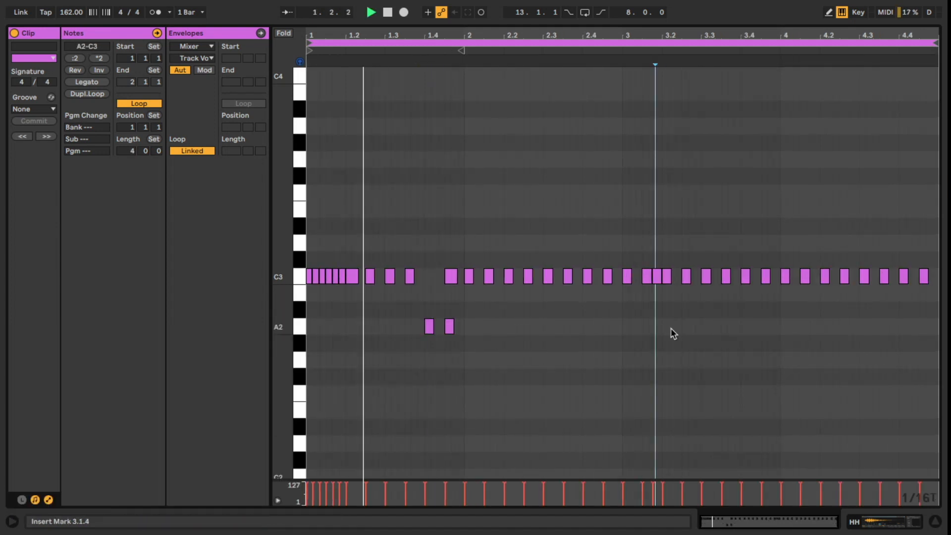
click(816, 340)
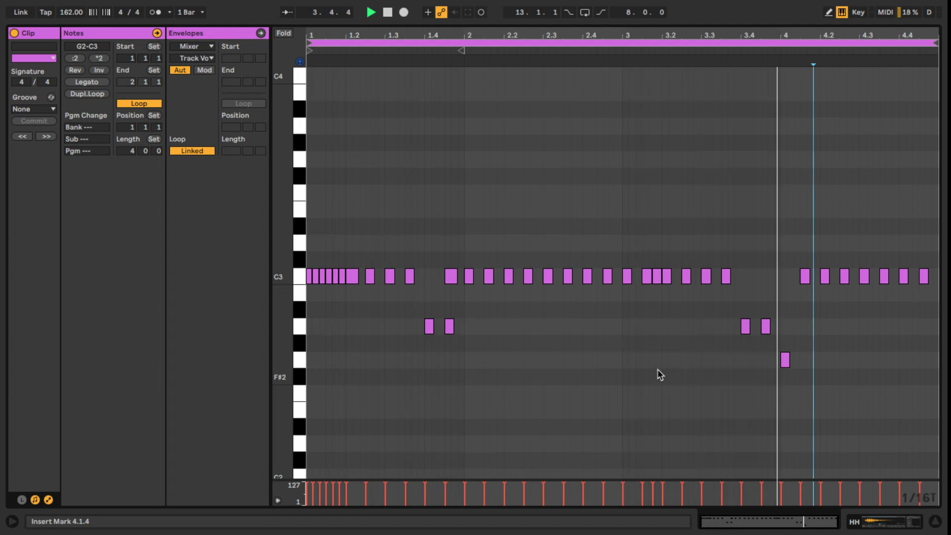
key(space)
click(905, 344)
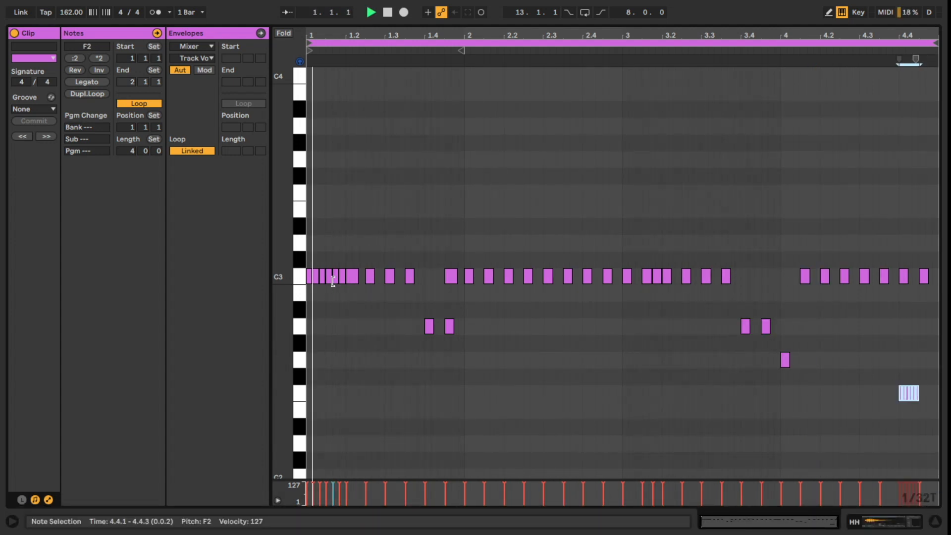
- Refine the hi-hat pattern by lowering the 4.4 roll to F2, pairing A2 hats before bar 4 and thinning out the C3 hats
click(332, 282)
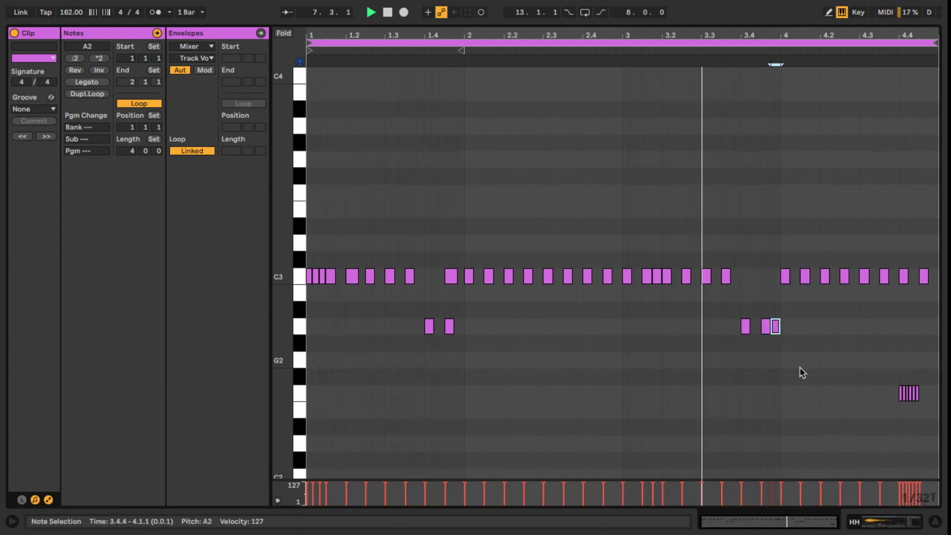
drag(764, 284, 746, 285)
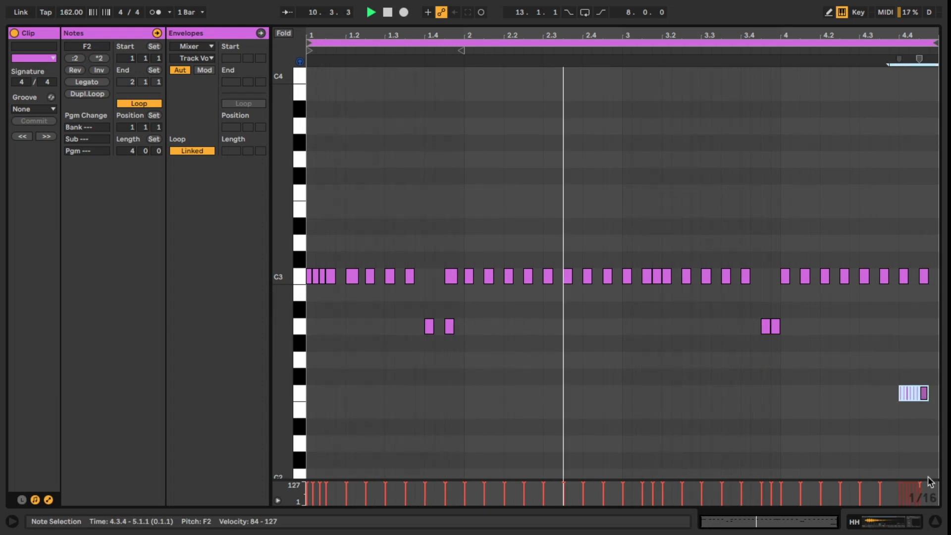
drag(490, 280, 491, 248)
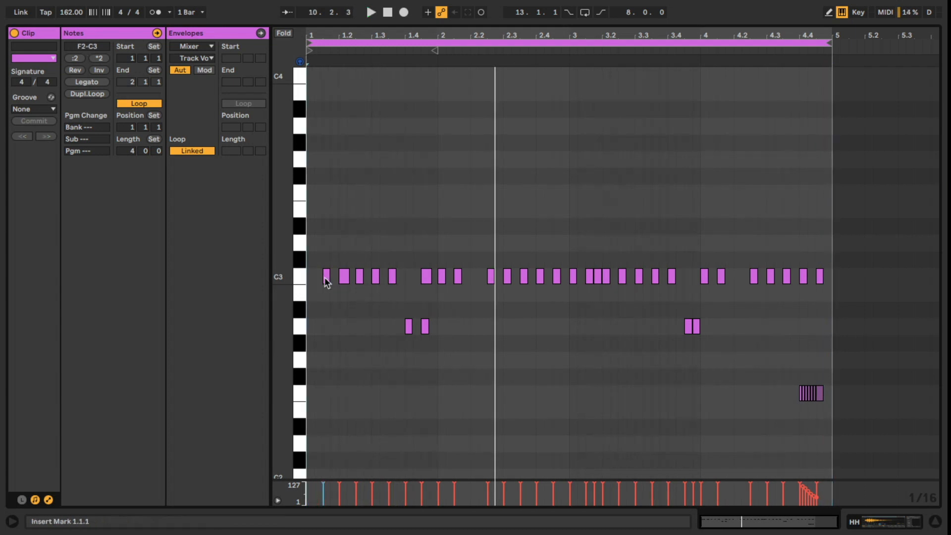
- Open the empty open-hat clip and set its loop length to 4 bars
double_click(625, 55)
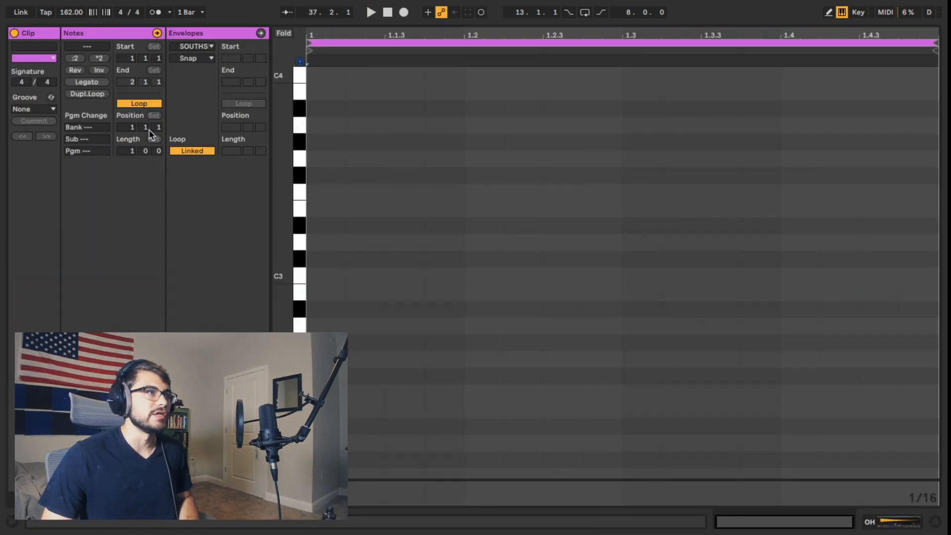
click(132, 152)
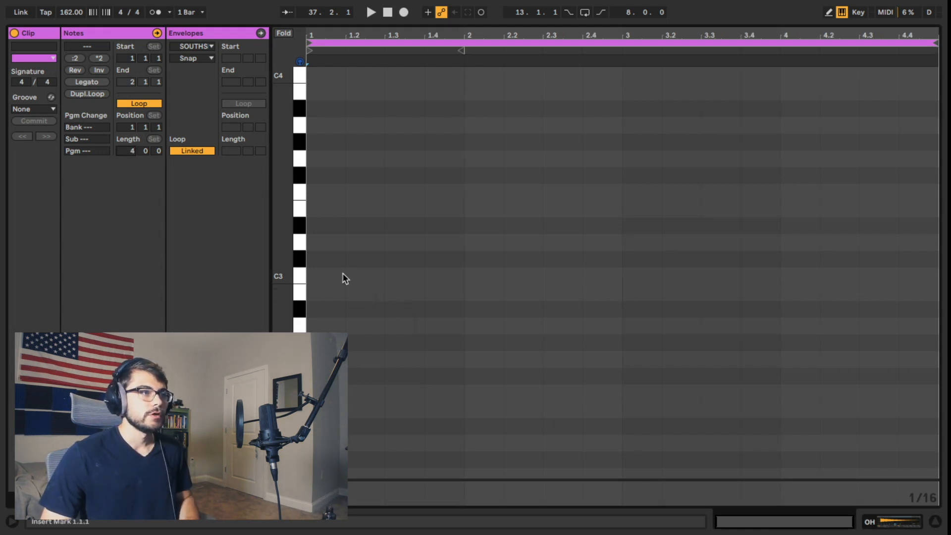
- Place C3 open hats at the start of bars 1, 2 and 3 and shift them to beat 2 of each bar
click(471, 276)
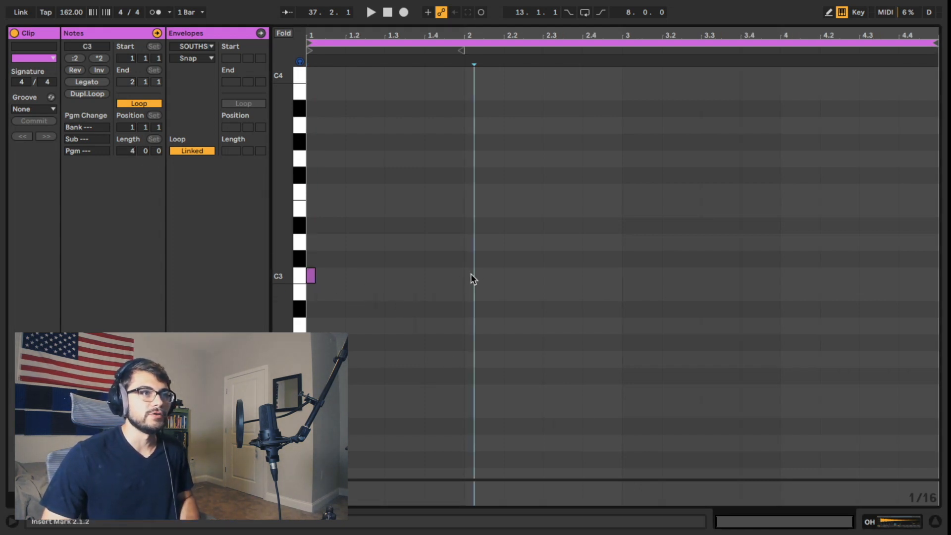
click(626, 276)
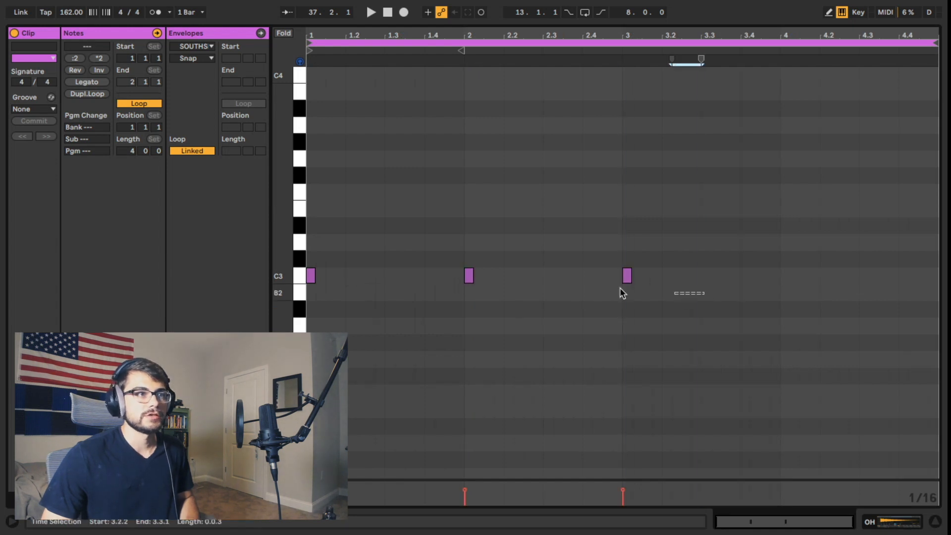
key(ctrl+a)
drag(311, 277, 352, 278)
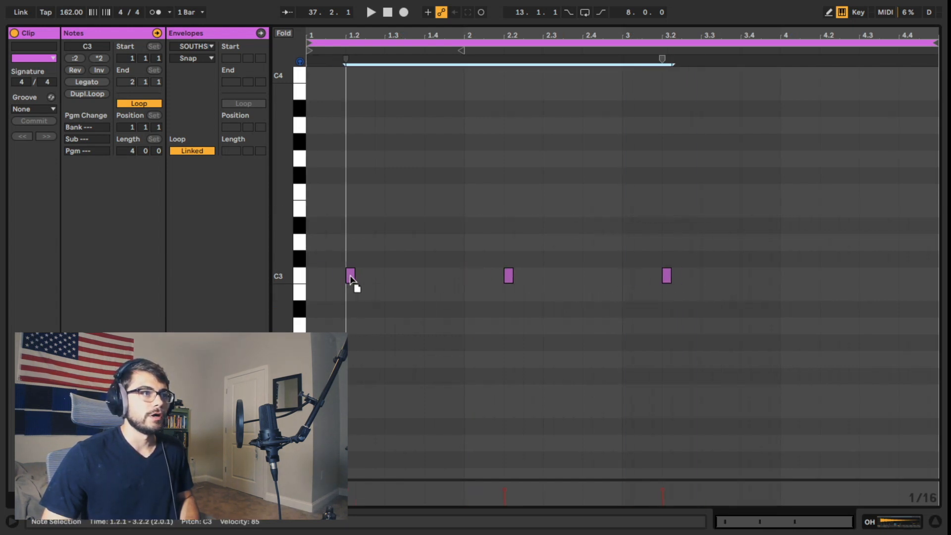
click(416, 317)
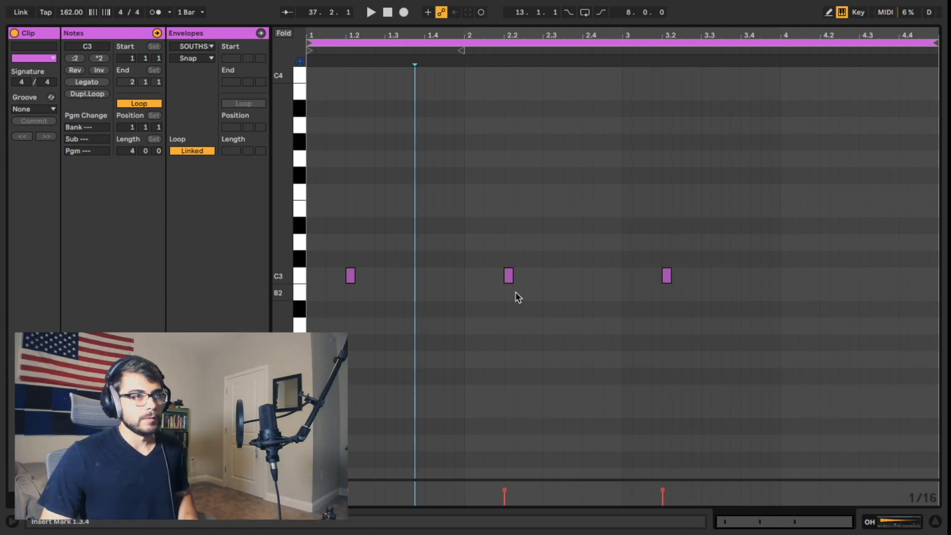
- Add an extra C3 open hat at 2.1.3, and clear every note from the open-hat clip
click(486, 277)
click(547, 314)
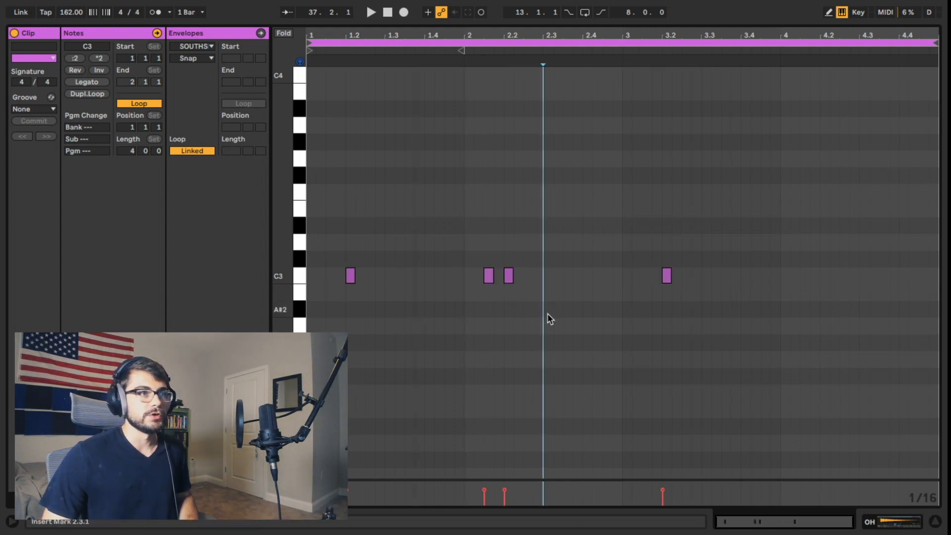
drag(705, 315, 328, 189)
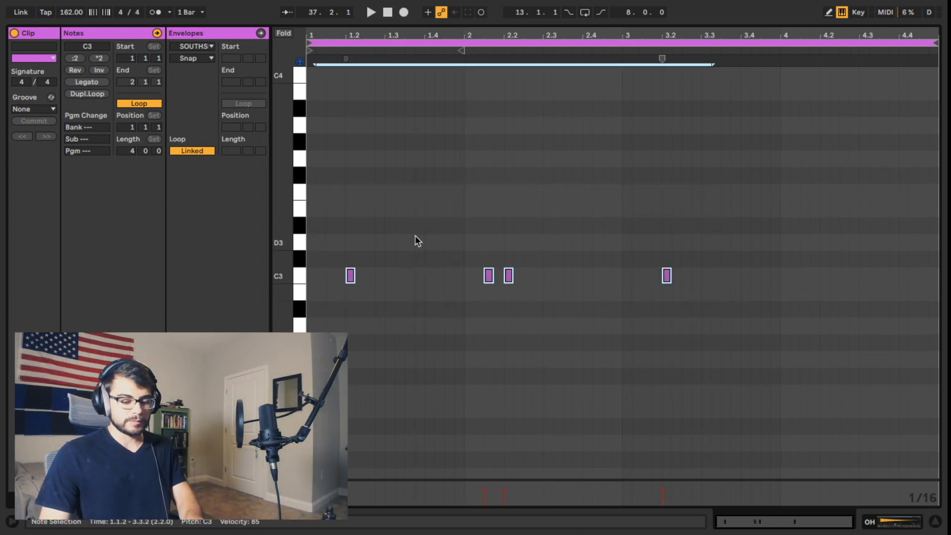
key(Delete)
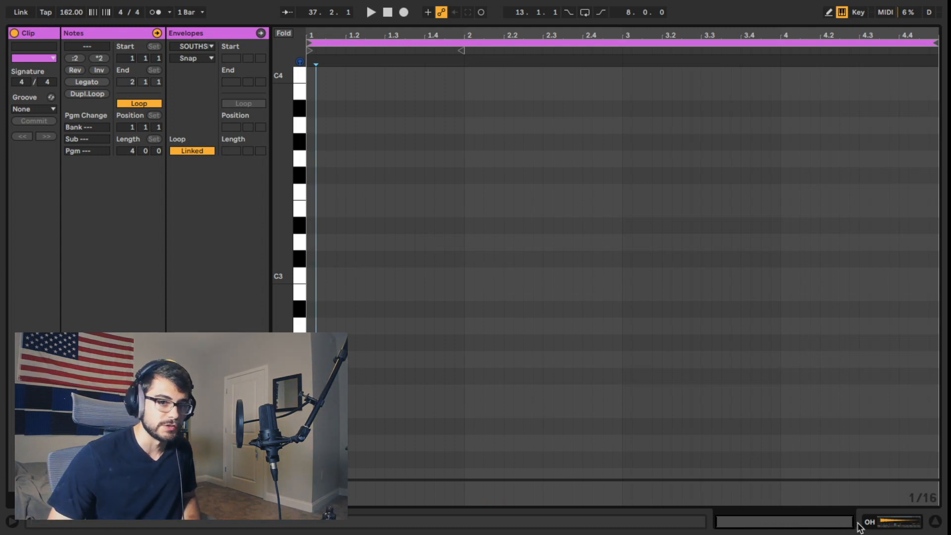
- Launch the open-hat clip in the session view and open its notes for editing
click(876, 523)
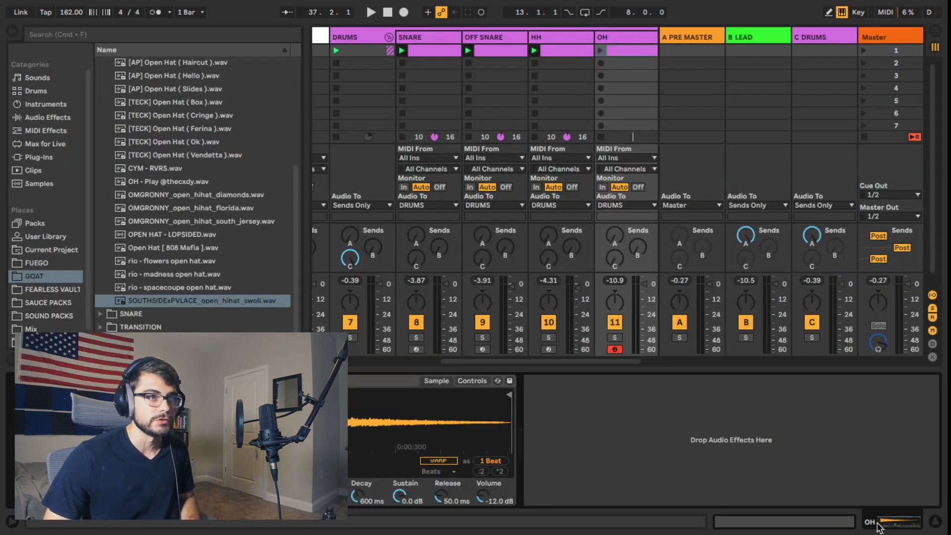
click(600, 51)
double_click(620, 51)
- Add a C3 open-hat note from 1.4.1 to 1.4.4 and play it against the beat
double_click(389, 275)
drag(393, 275, 440, 284)
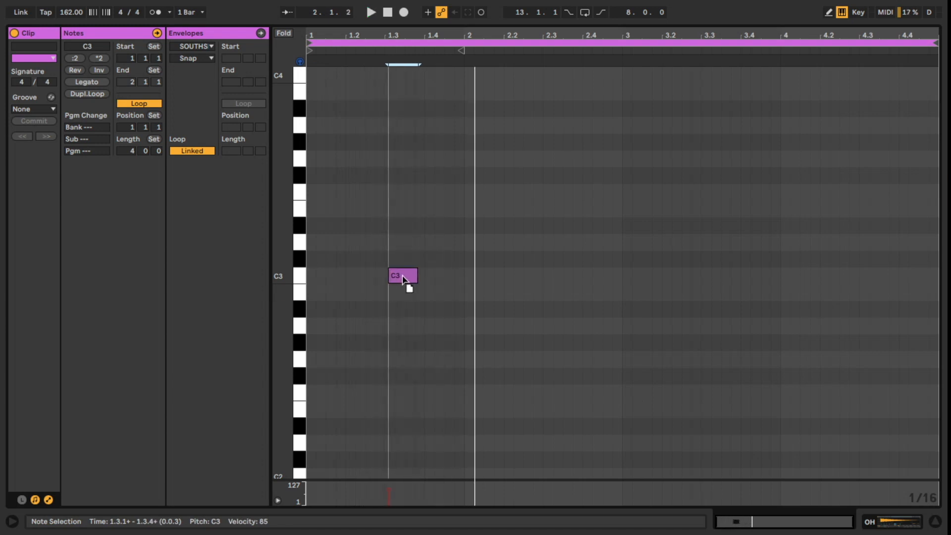
key(space)
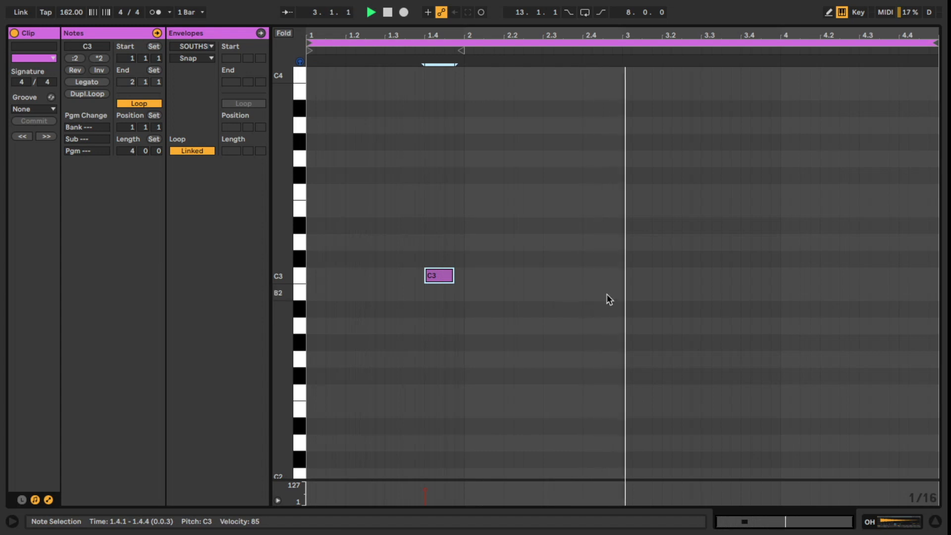
key(space)
- Add a C3 open-hat note from 3.1.1 to 3.1.4 while playing the loop
double_click(628, 275)
key(space)
drag(642, 272, 651, 273)
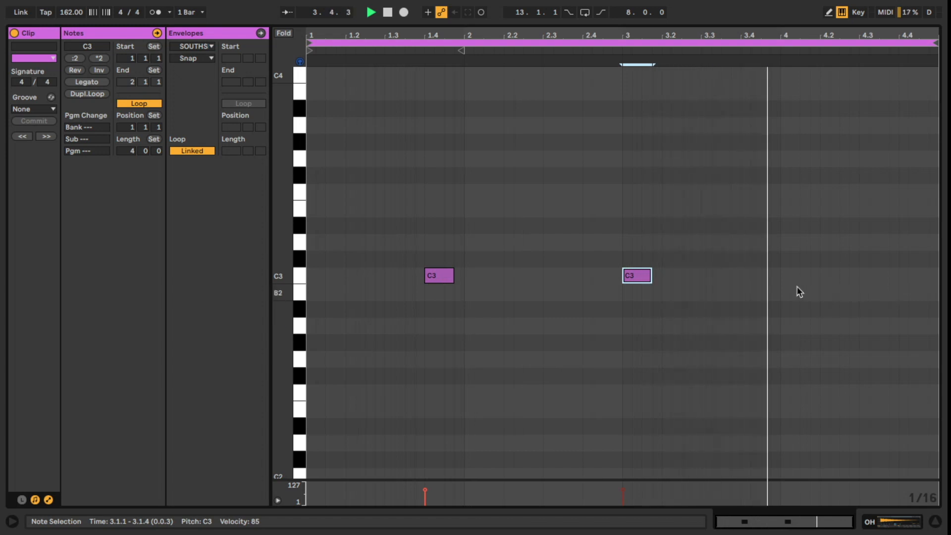
- Add two consecutive C3 open hats around the start of bar 4 and shift them to 4.1.1 and 4.1.3
double_click(765, 275)
drag(773, 275, 805, 278)
click(802, 302)
key(space)
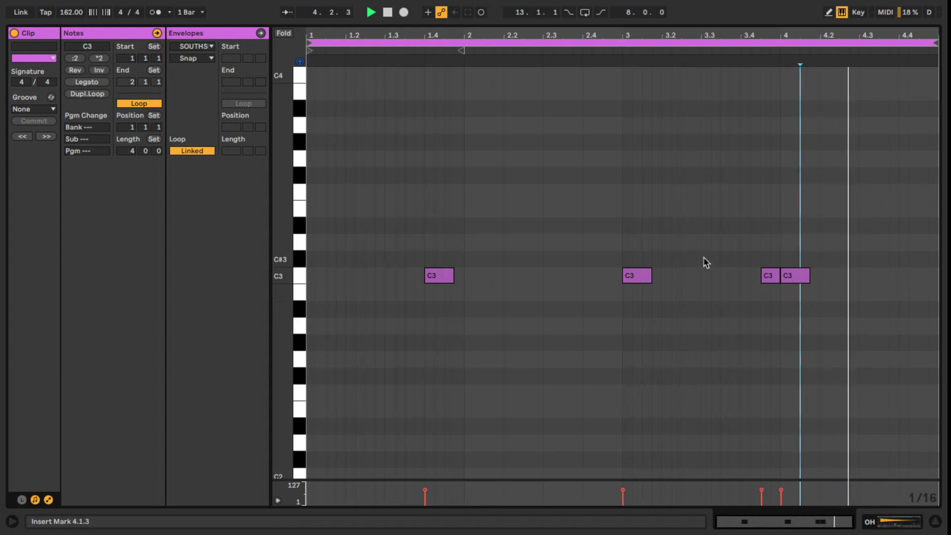
key(space)
drag(706, 263, 813, 282)
- Play the pattern and delete the C3 open hat at 3.1.1
click(642, 278)
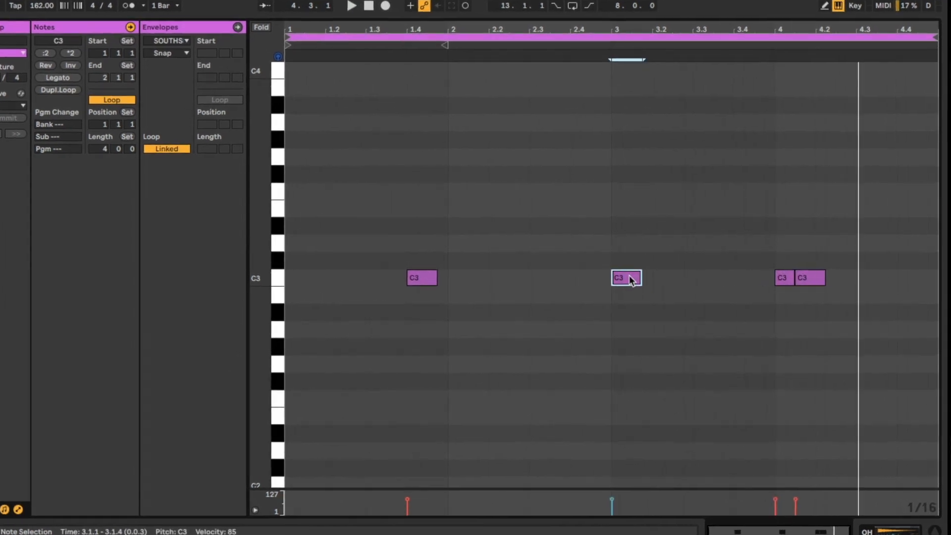
key(space)
double_click(624, 278)
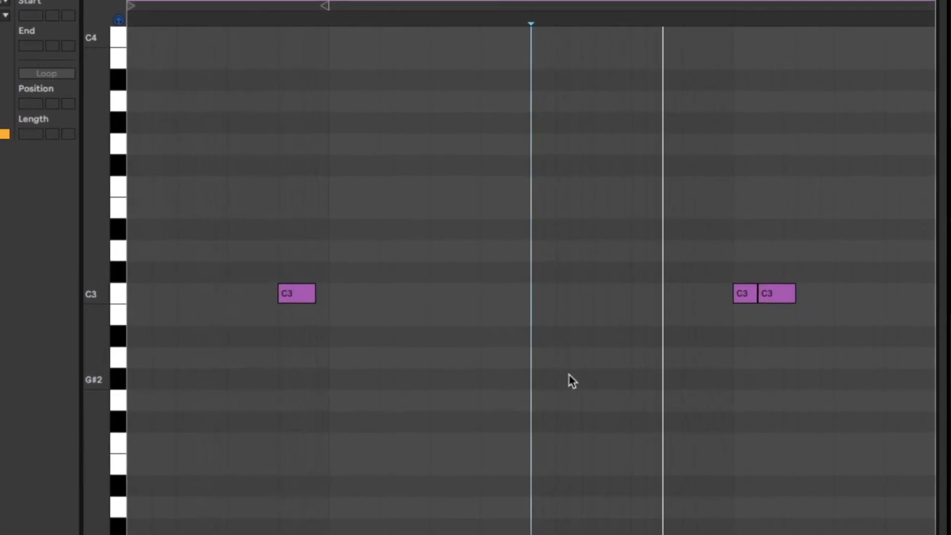
drag(715, 258, 751, 319)
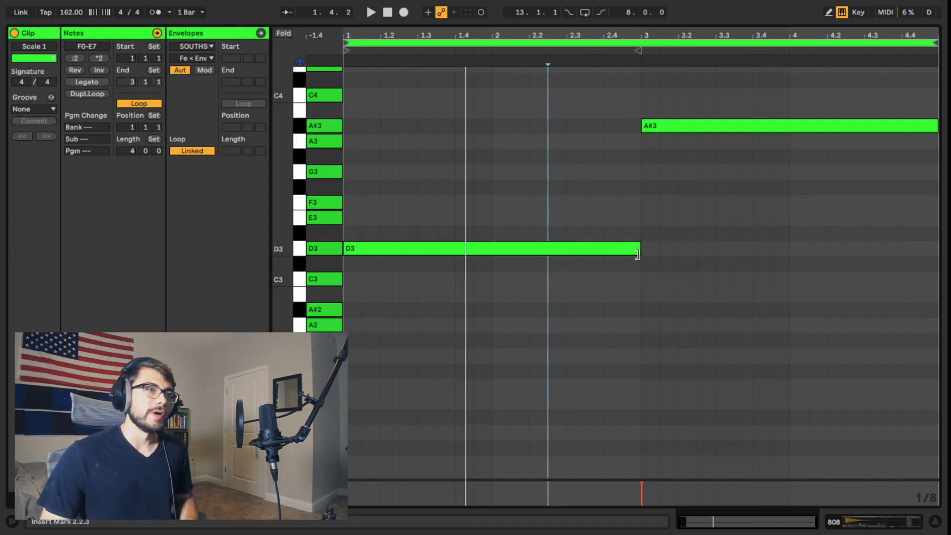
- Shorten the first D3 note in the 808 clip to end at 1.2.3 and duplicate it twice in a row
drag(638, 253, 399, 254)
key(ctrl+d)
key(ctrl+d)
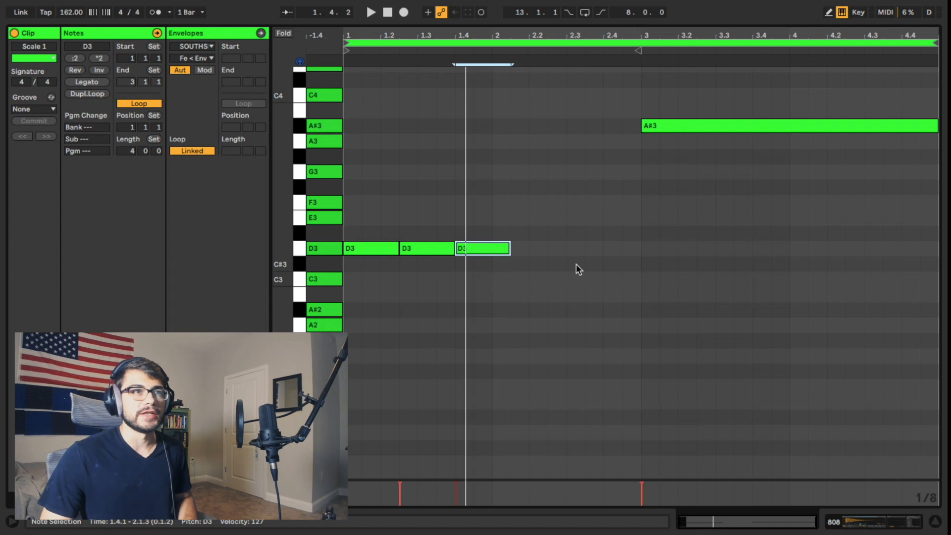
drag(524, 197, 643, 313)
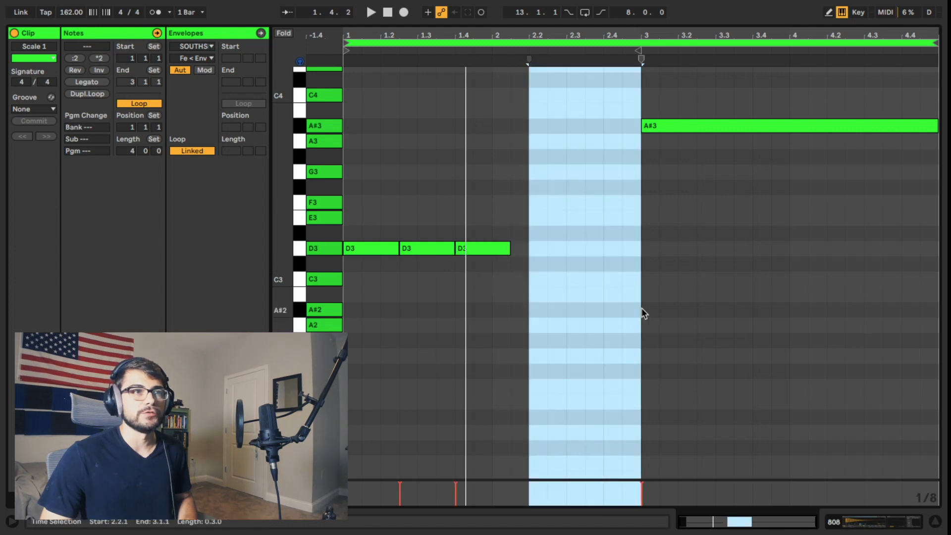
click(663, 281)
- Undo the two duplications and the shortening of the D3 808 note
key(ctrl+z)
key(ctrl+z)
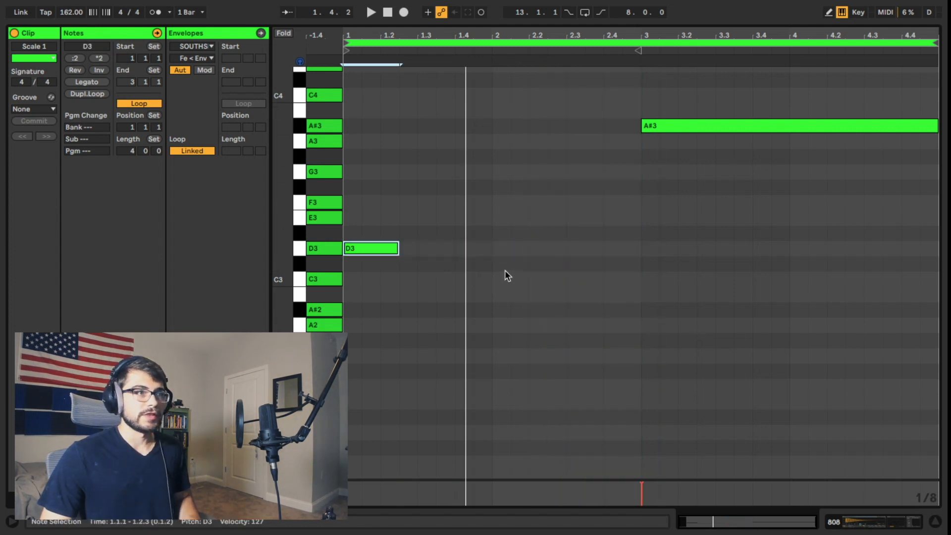
key(ctrl+z)
- Shorten the first D3 808 note to one bar so it ends at 2.1.1
click(536, 267)
drag(641, 249, 491, 249)
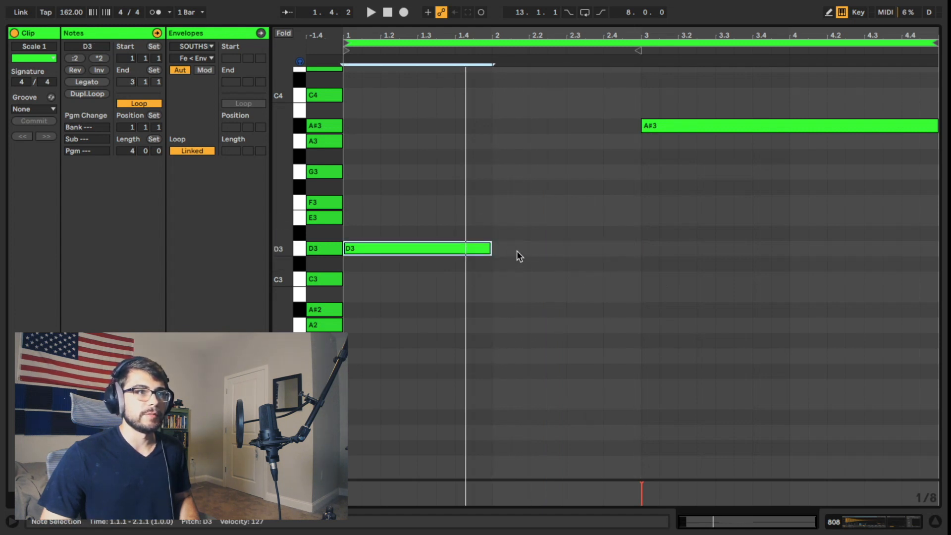
drag(400, 203, 585, 291)
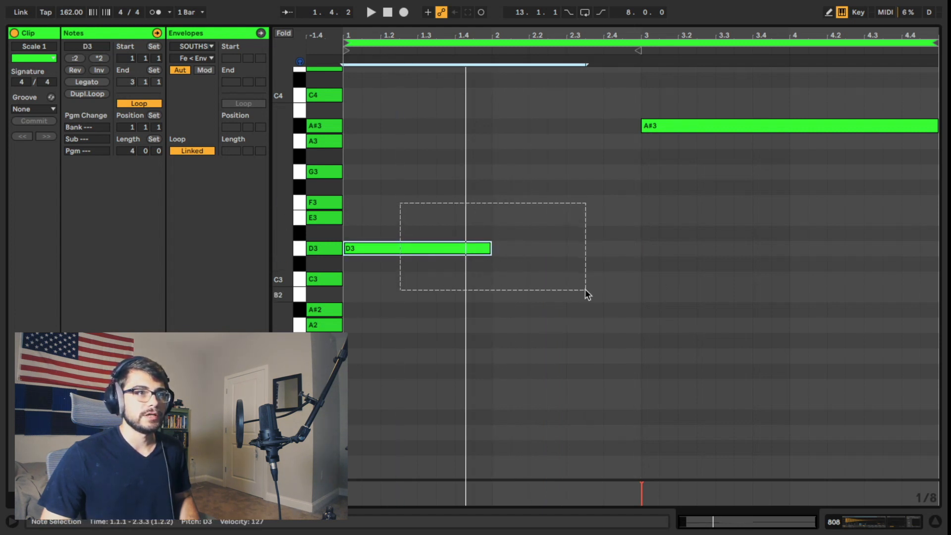
- Add a D3 808 note from 2.3.1 to 3.1.1, raise its velocity to 127 and play the loop
double_click(582, 251)
drag(583, 248, 640, 248)
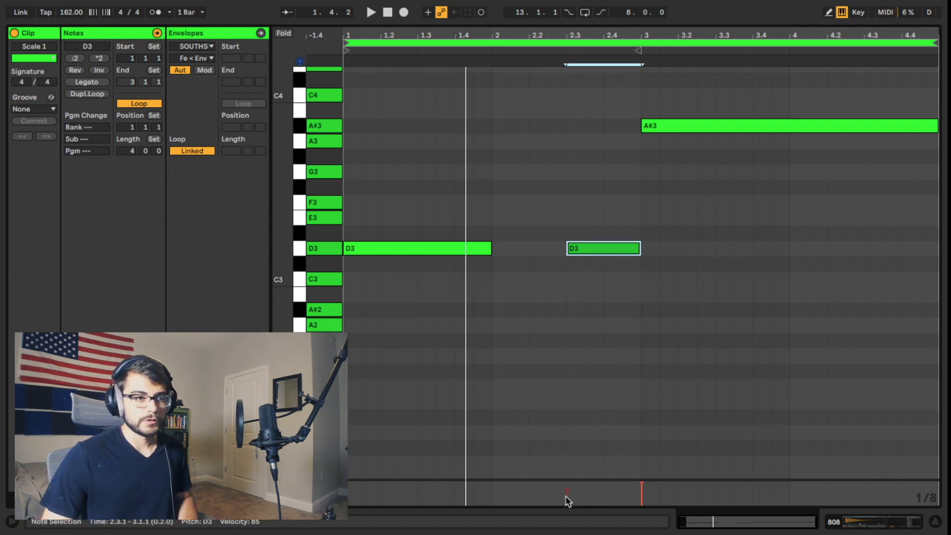
drag(569, 488, 560, 473)
key(space)
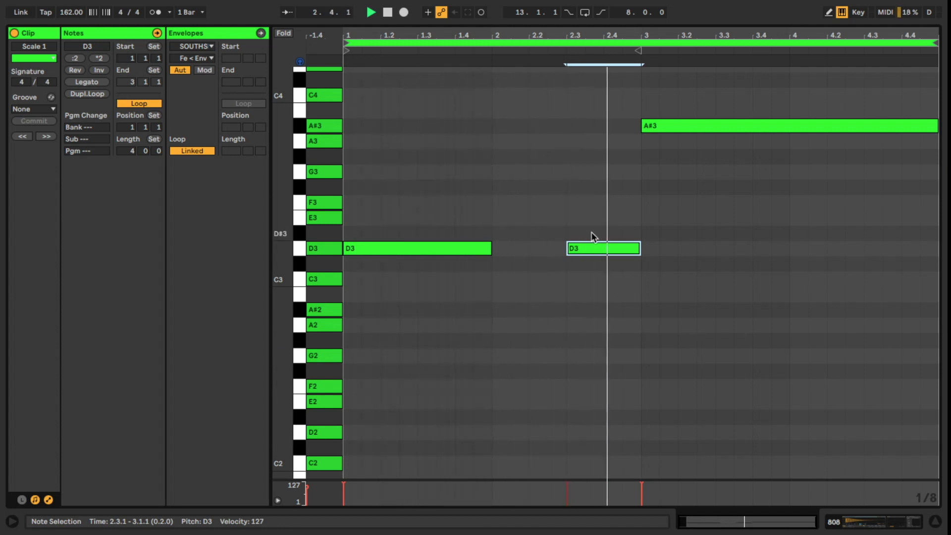
- Make the second D3 808 note span 2.2.1 to 2.3.3, duplicate it directly after itself and play the result
drag(567, 250, 586, 248)
key(space)
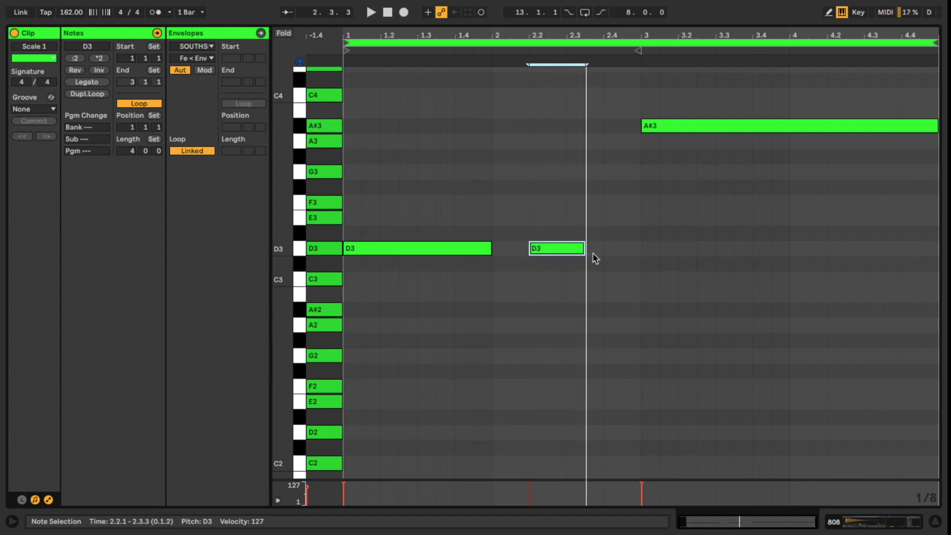
key(ctrl+d)
click(612, 291)
key(space)
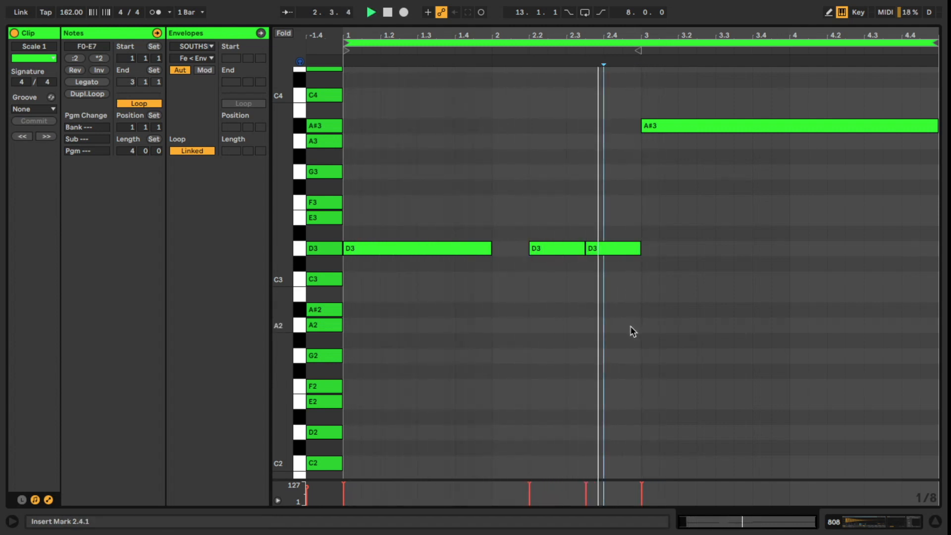
- Rework the A#3 808 note into notes at 3.1.1–3.4.1, 3.4.3–4.2.1 and 4.2.1–5.1.1, and extend the first D3 note to 2.2.1
key(space)
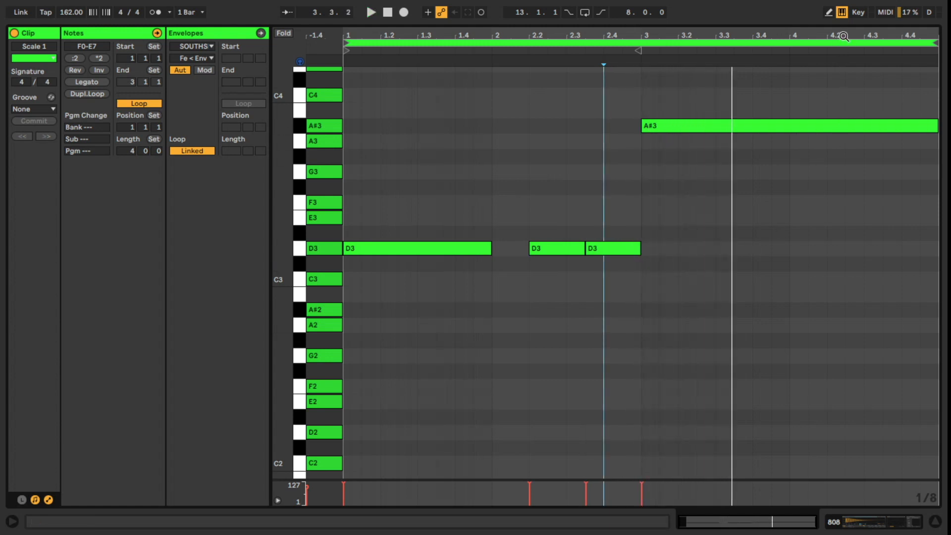
key(space)
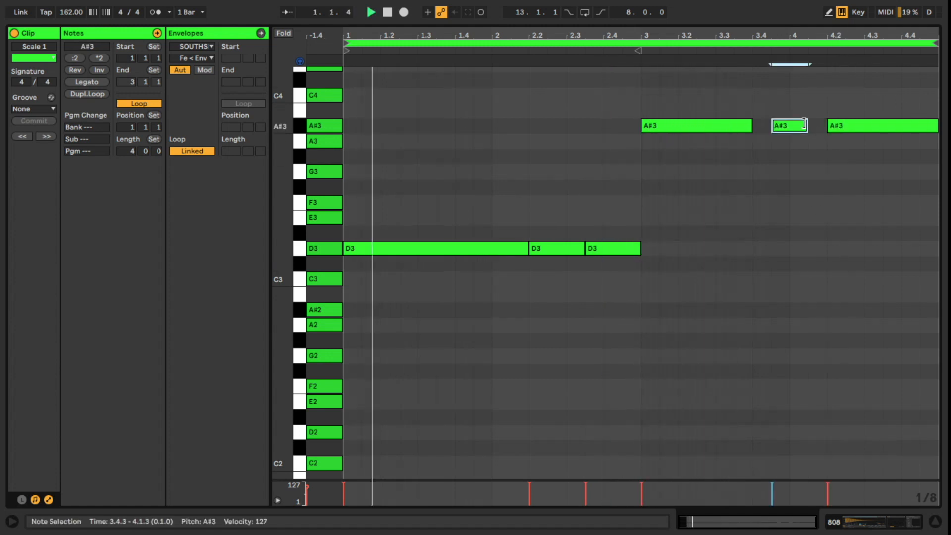
drag(807, 124, 824, 125)
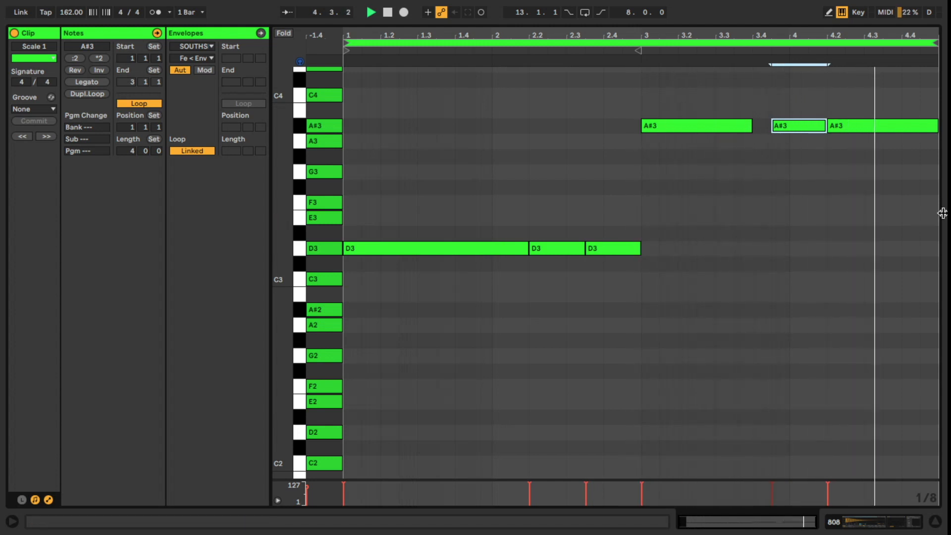
- Shorten the A#3 note at 4.2.1 to end at 4.3.3, duplicate it directly after itself and play the loop
drag(933, 125, 882, 125)
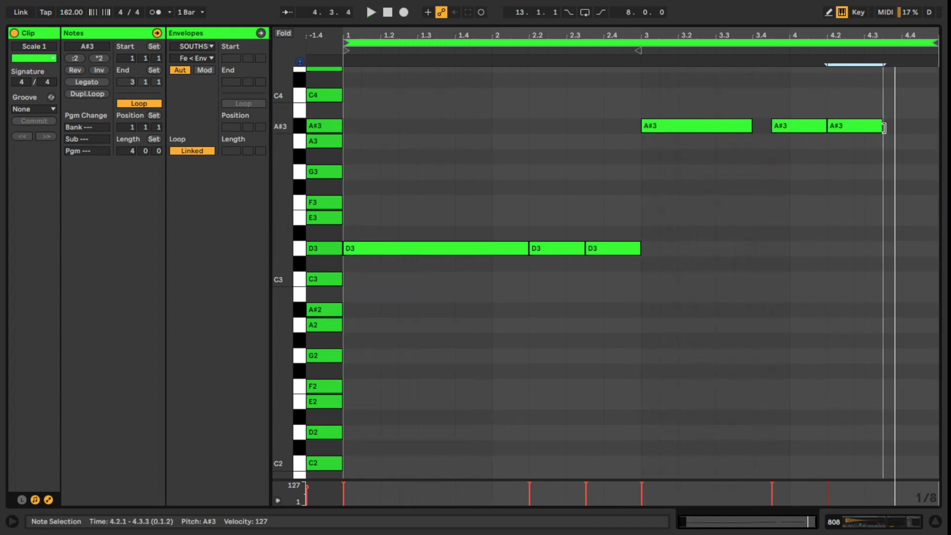
key(ctrl+d)
click(866, 198)
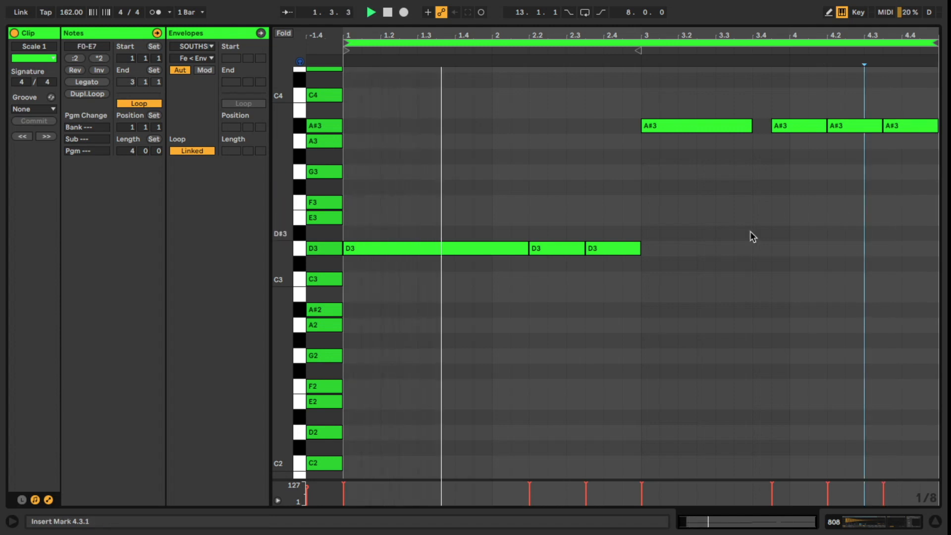
click(641, 307)
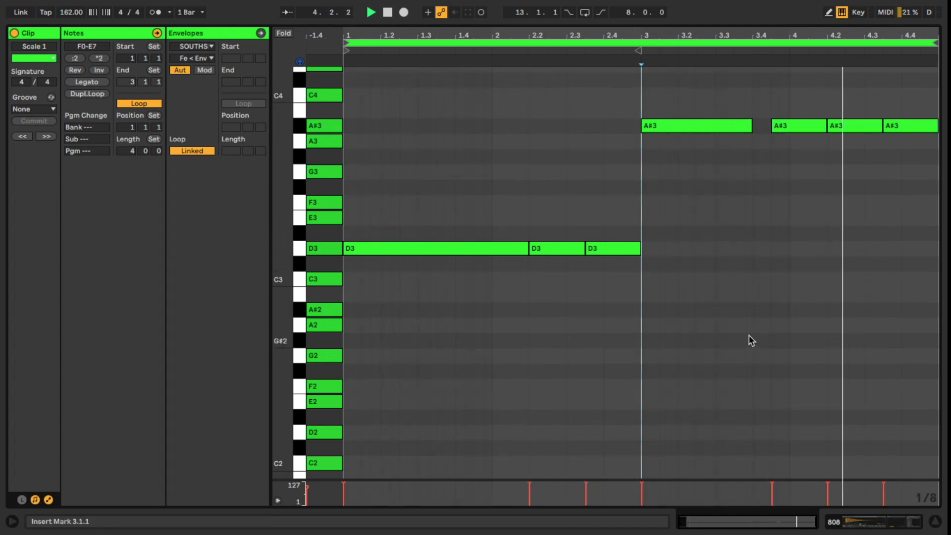
key(space)
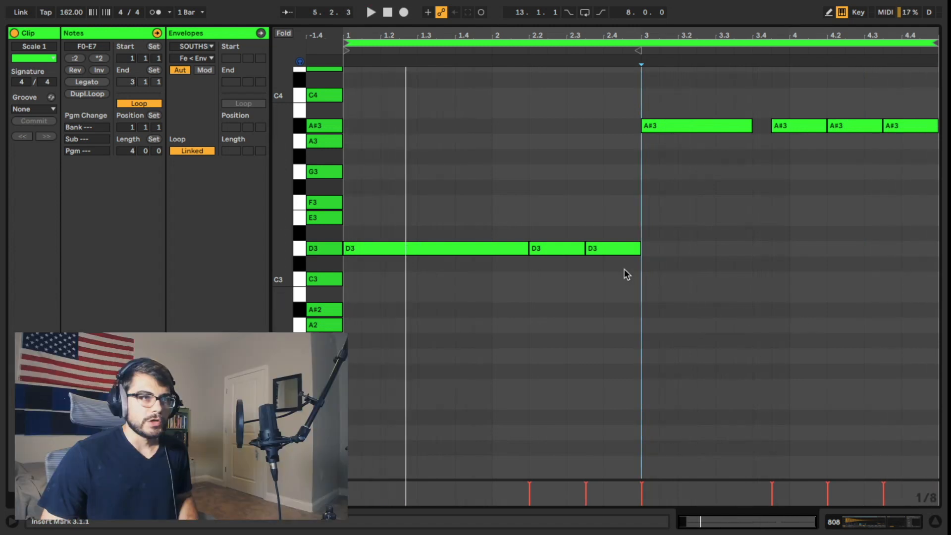
- Select the D3 notes in bars 1–2 and the A#3 notes in bars 3–4 in turn to compare the two phrases
drag(456, 206, 625, 275)
drag(582, 92, 847, 168)
click(832, 238)
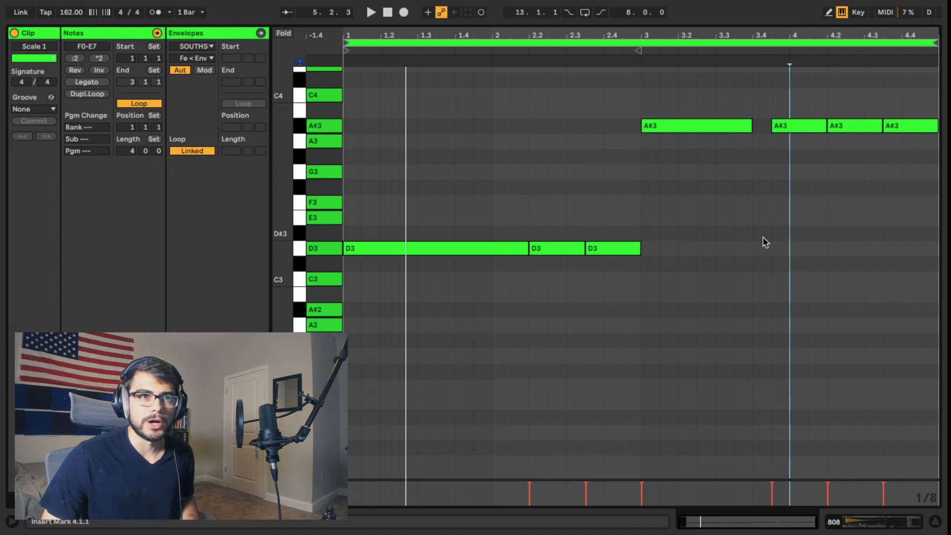
click(644, 229)
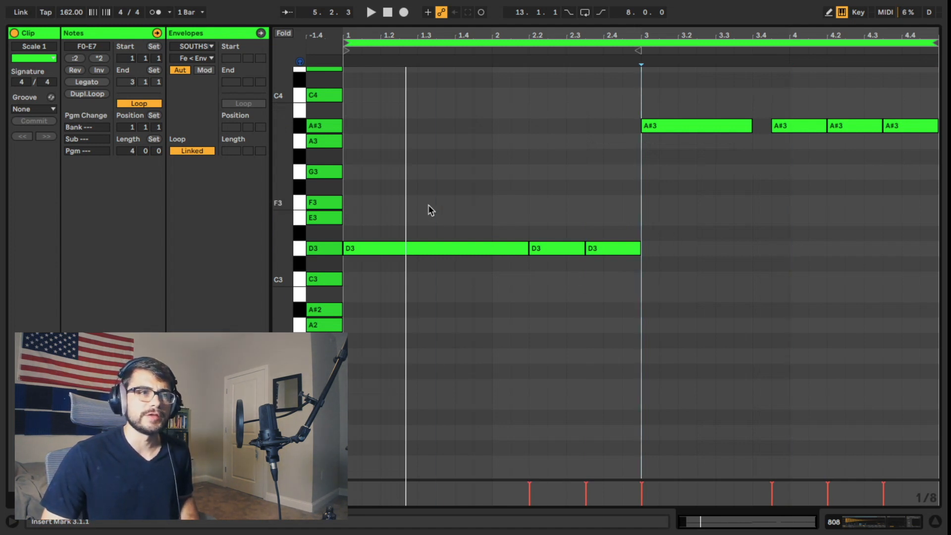
drag(428, 206, 616, 271)
drag(576, 80, 921, 184)
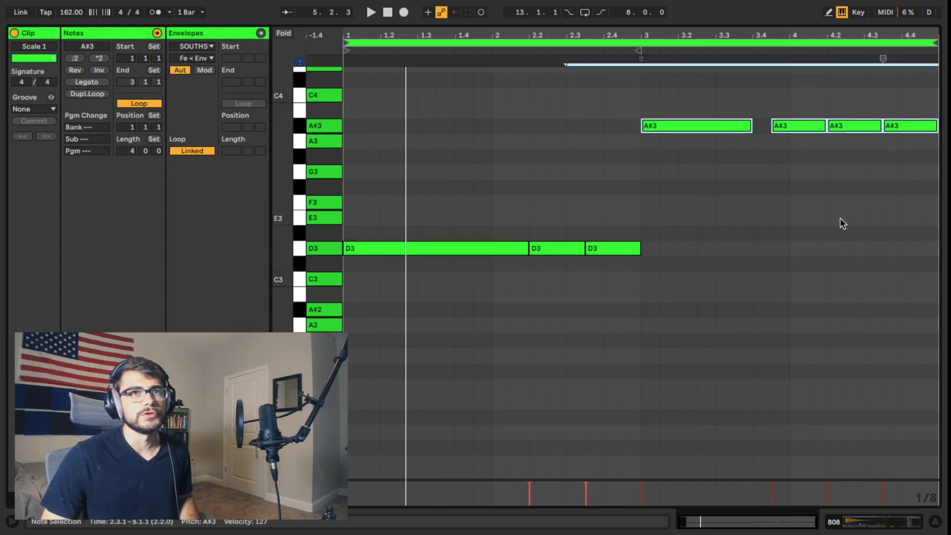
click(844, 221)
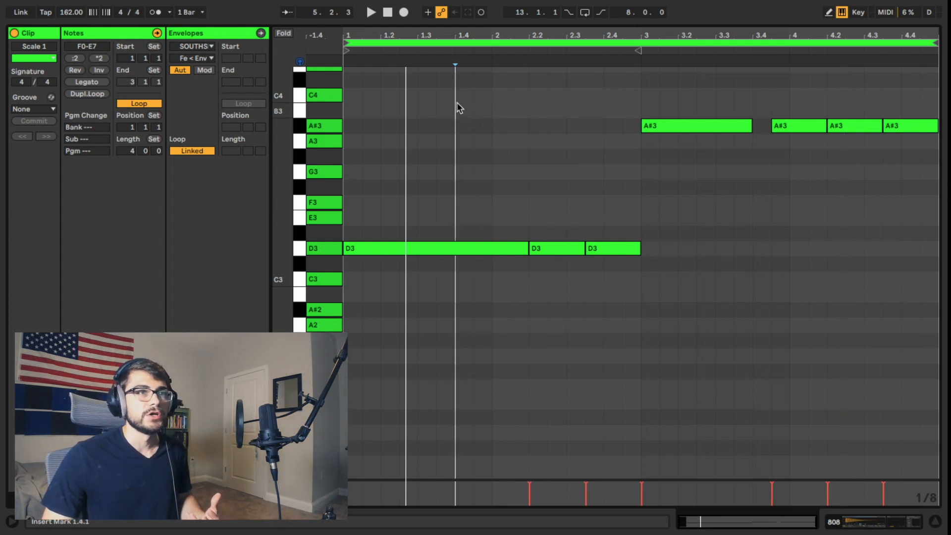
- Transpose all the 808 notes up two octaves to D5 and A#5 and play the loop
key(ctrl+a)
key(shift+Up)
key(shift+Up)
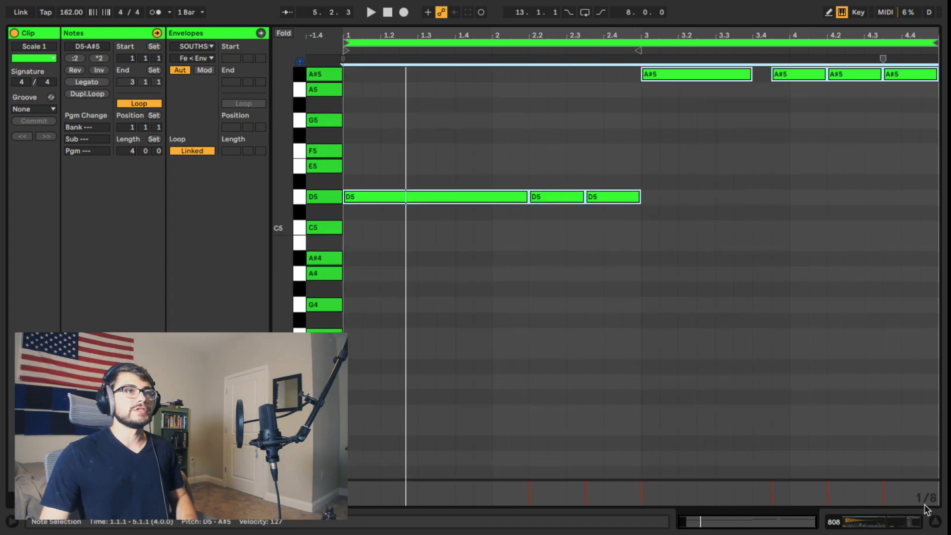
scroll(546, 326, up, 3)
drag(390, 257, 589, 380)
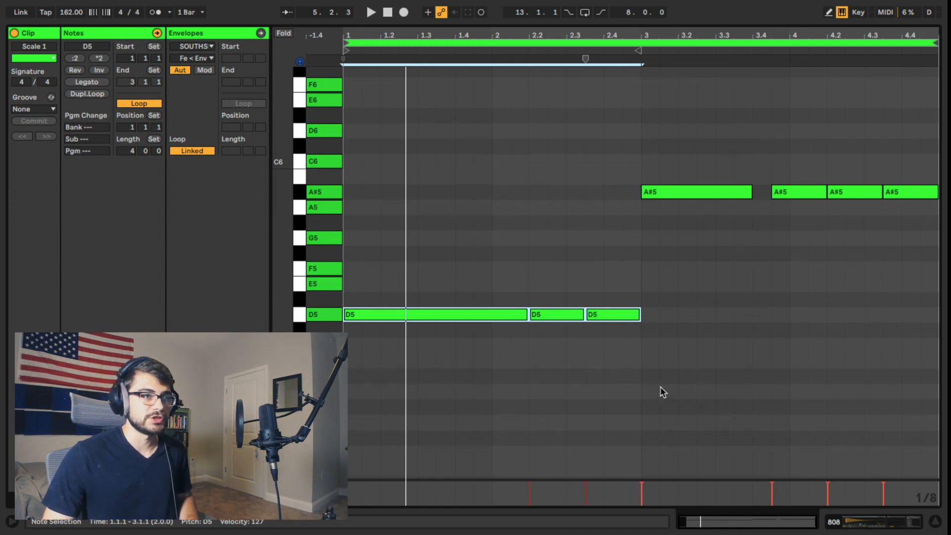
key(space)
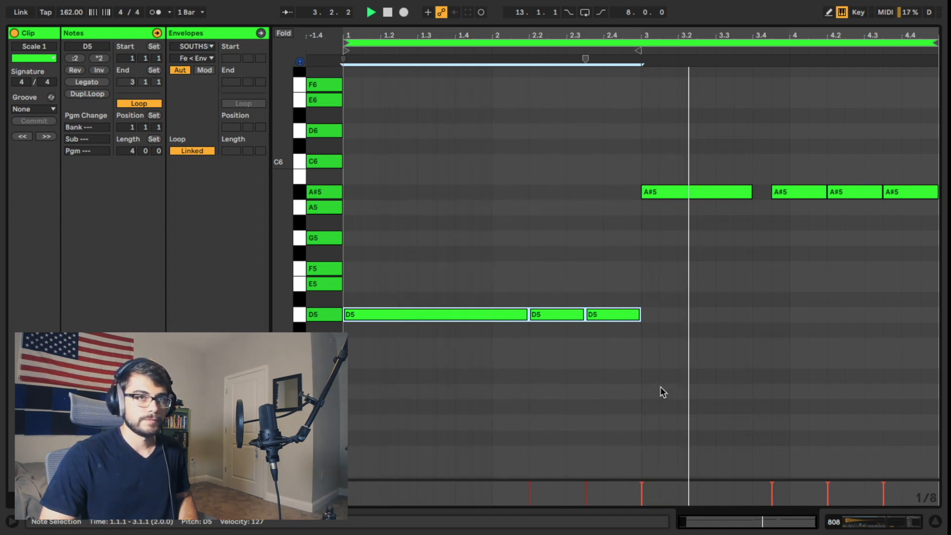
- Select all the 808 notes again and transpose them back down two octaves to D3 and A#3
drag(427, 154, 866, 367)
key(space)
drag(456, 139, 942, 416)
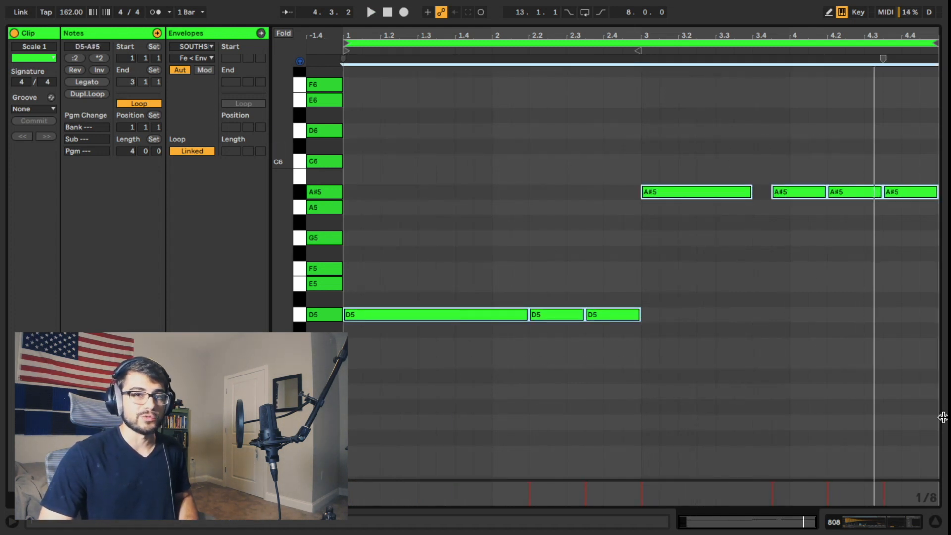
key(Up)
- Divide the last A#3 note into two notes spanning 4.3.3–4.4.1 and 4.4.1–5.1.1, and play the result
key(space)
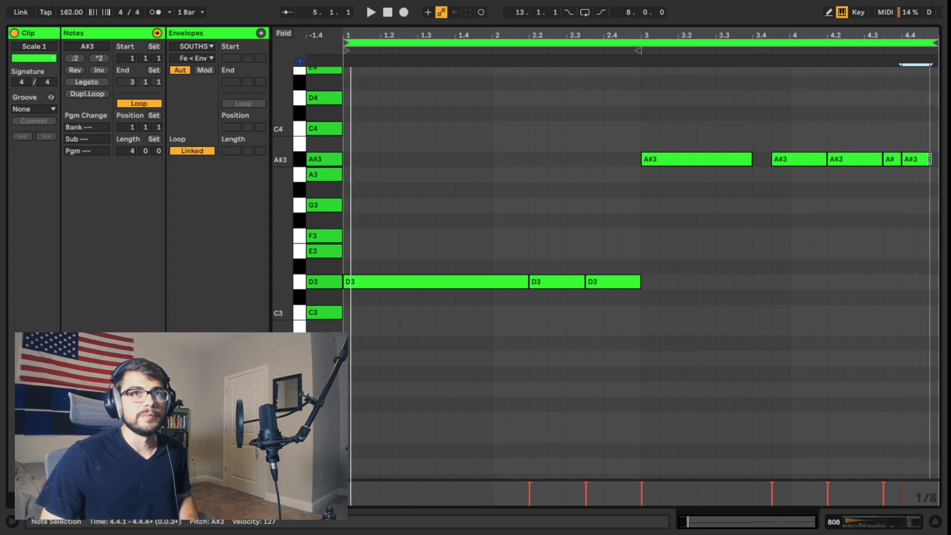
click(922, 183)
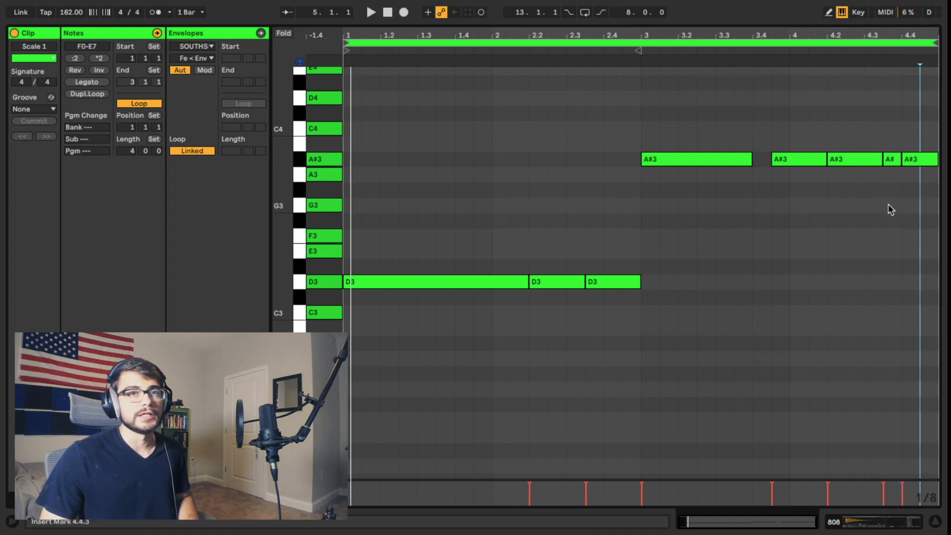
key(space)
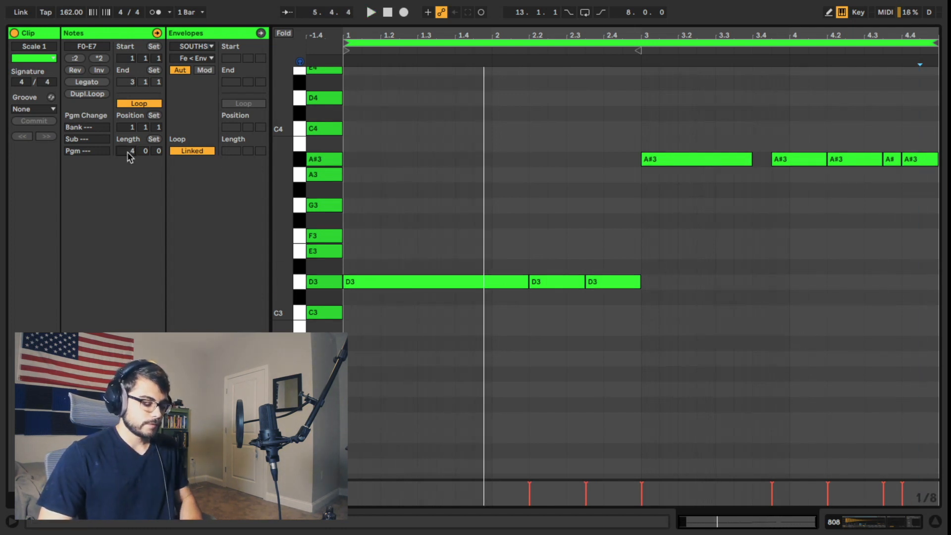
- Set the clip's loop length to 8 bars and duplicate all the 808 notes into bars 5–8
drag(129, 157, 127, 153)
drag(370, 130, 660, 388)
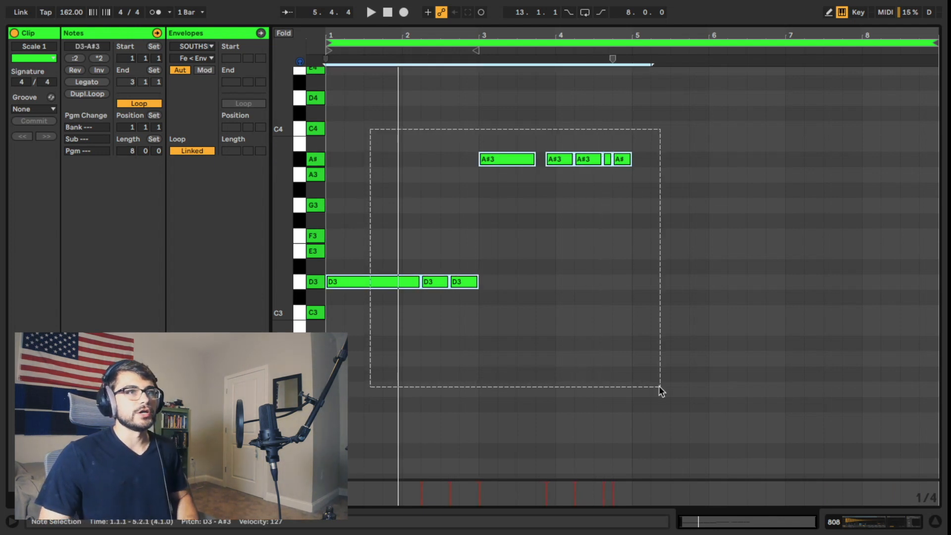
key(ctrl+d)
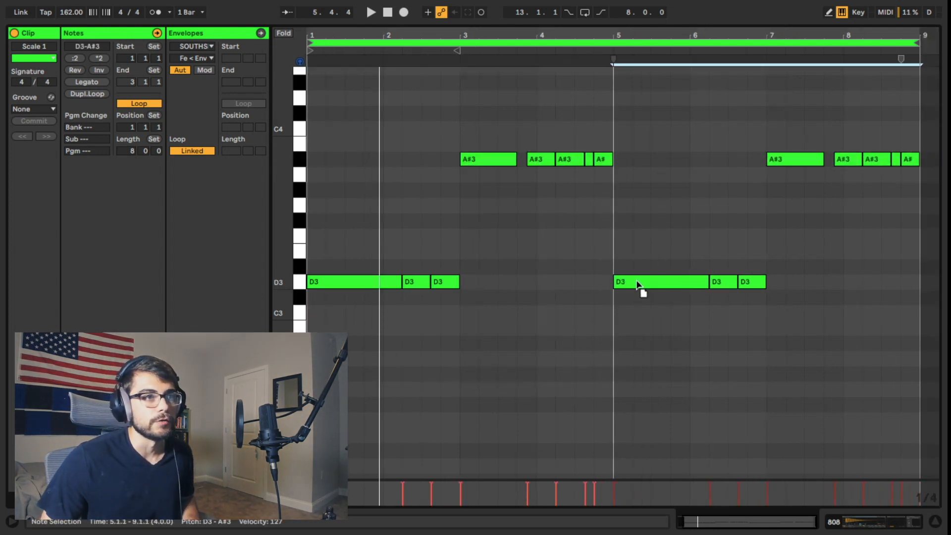
click(633, 311)
click(612, 305)
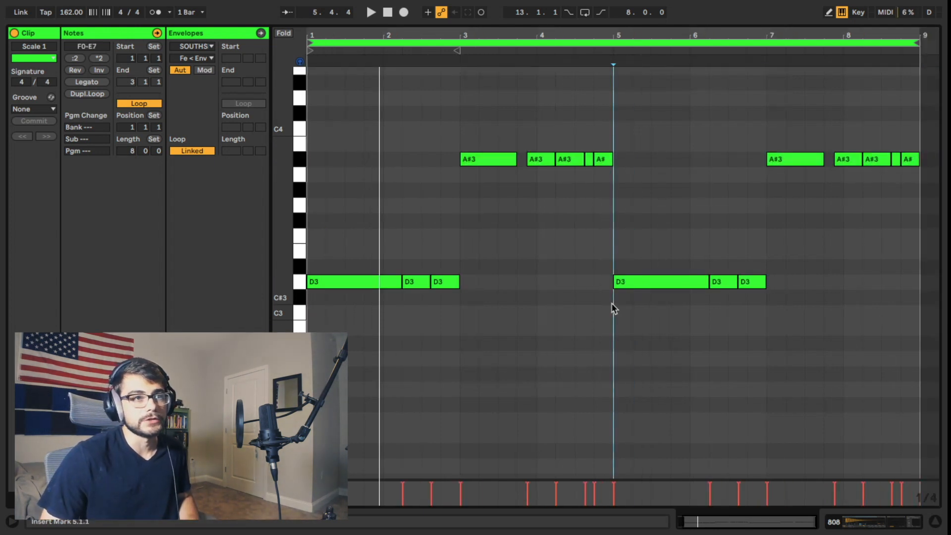
- Rearrange the D3 notes in bars 5–6 to span 5.1.1–5.2.3, 5.2.3–5.3.3 and 5.4.1–7.1.1
click(675, 331)
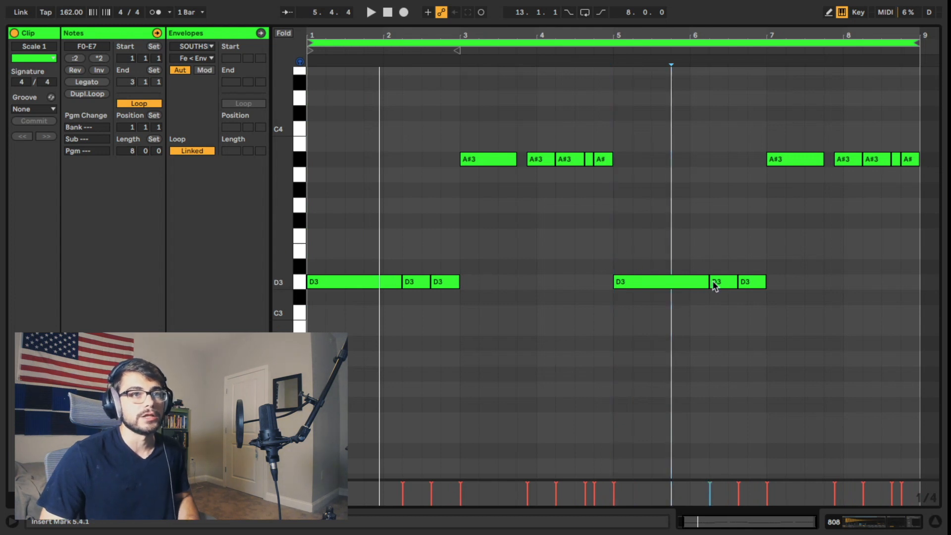
drag(721, 261, 767, 302)
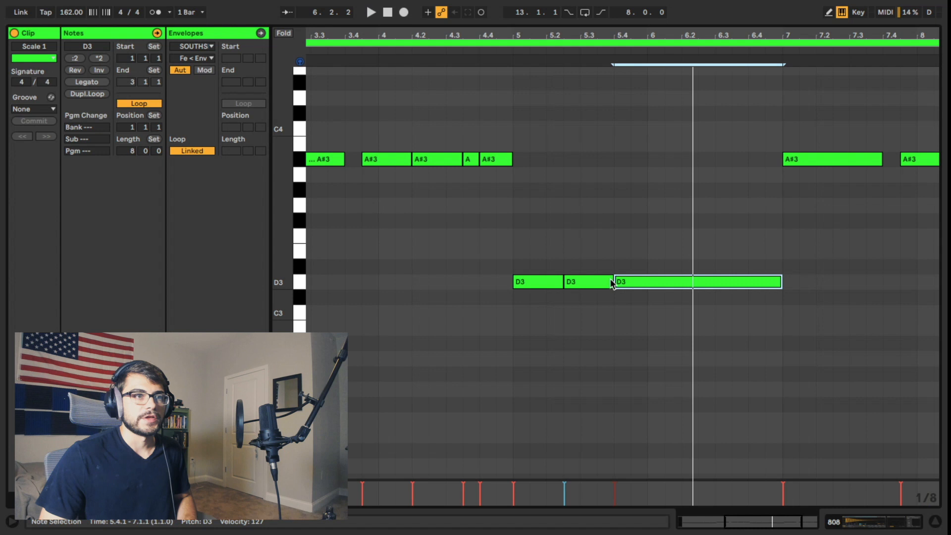
click(612, 279)
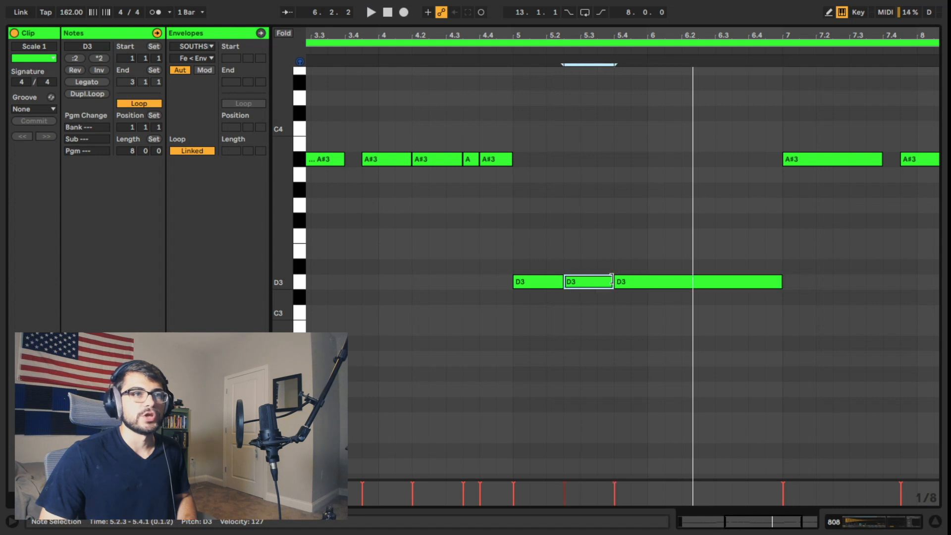
click(602, 319)
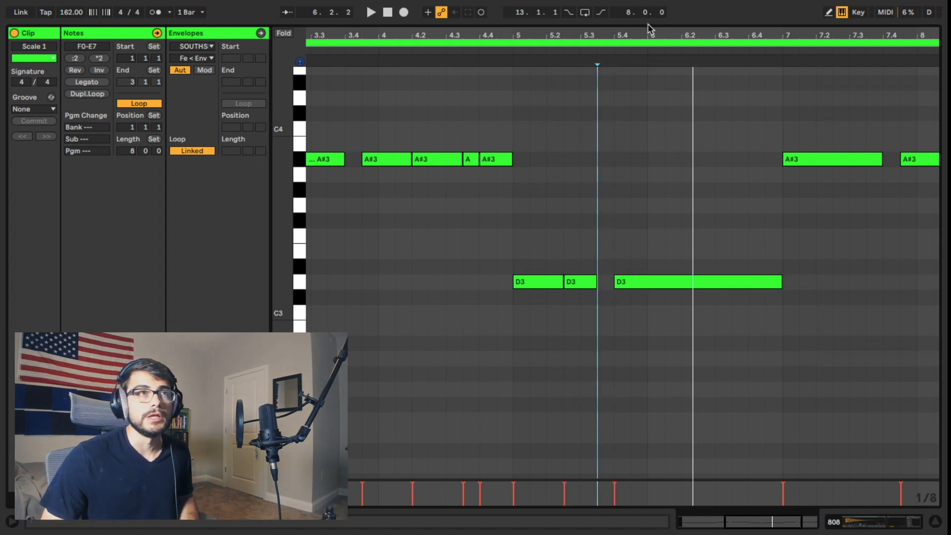
- Switch to a triplet grid and add a run of very short D3 notes at 1/32T leading up to 5.4.1
drag(636, 33, 716, 36)
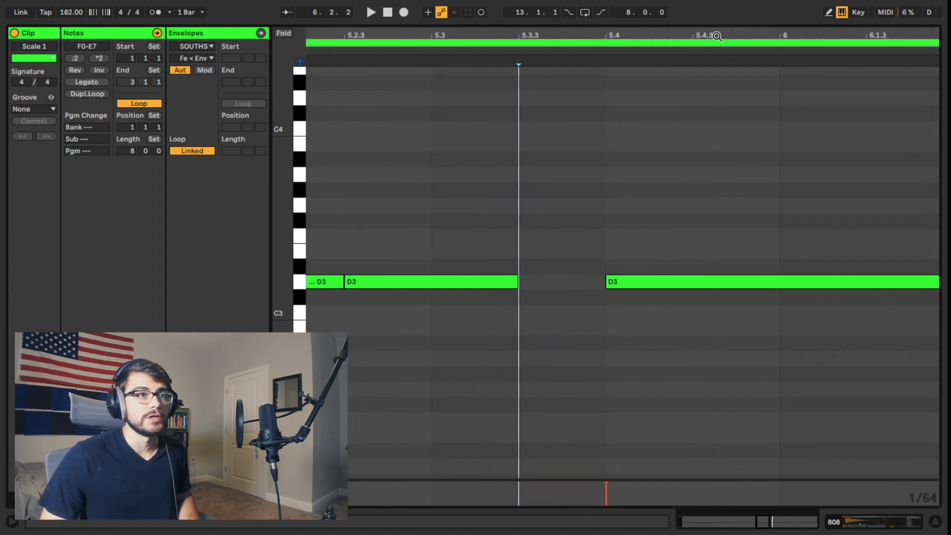
right_click(554, 284)
click(608, 495)
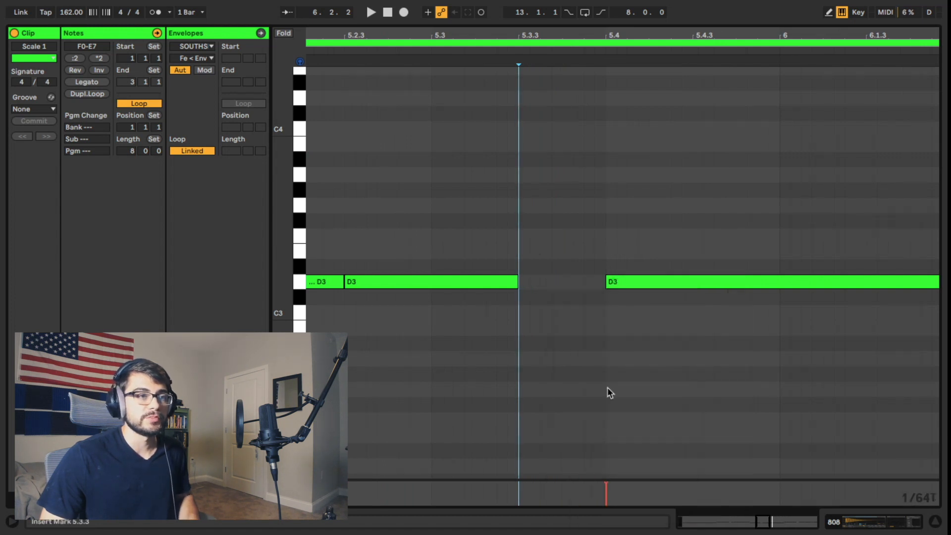
double_click(565, 282)
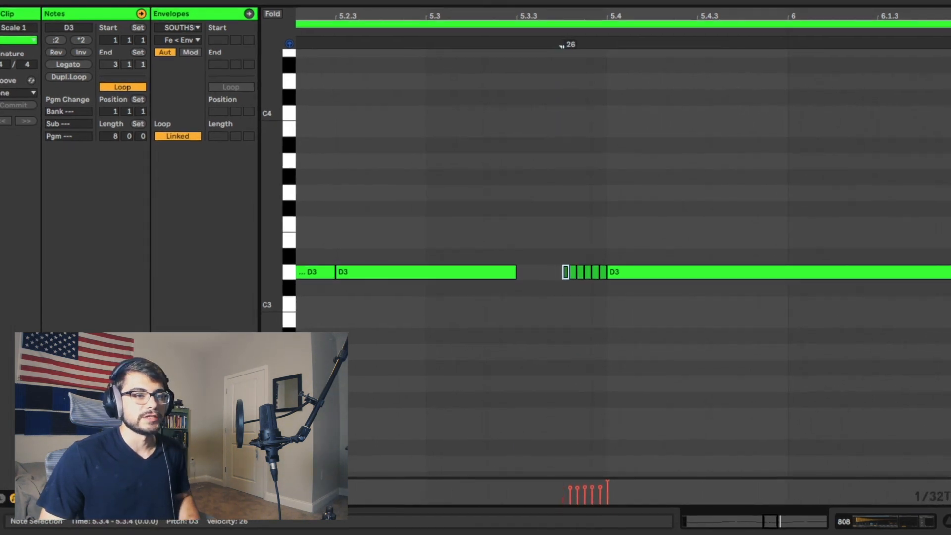
- Extend the D3 roll to fill 5.3.3–5.4.1, ramp its velocities upward towards 5.4.1 and play the clip
drag(569, 489, 578, 487)
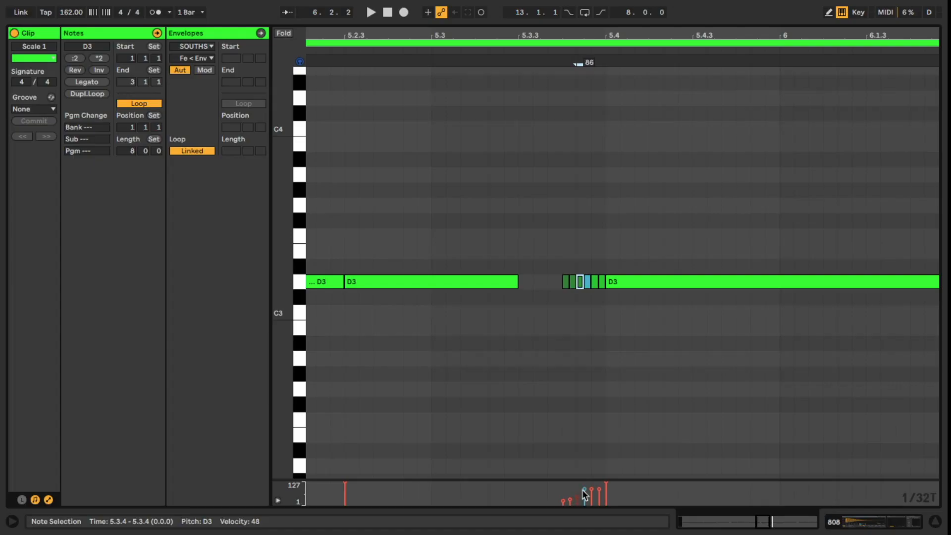
click(591, 199)
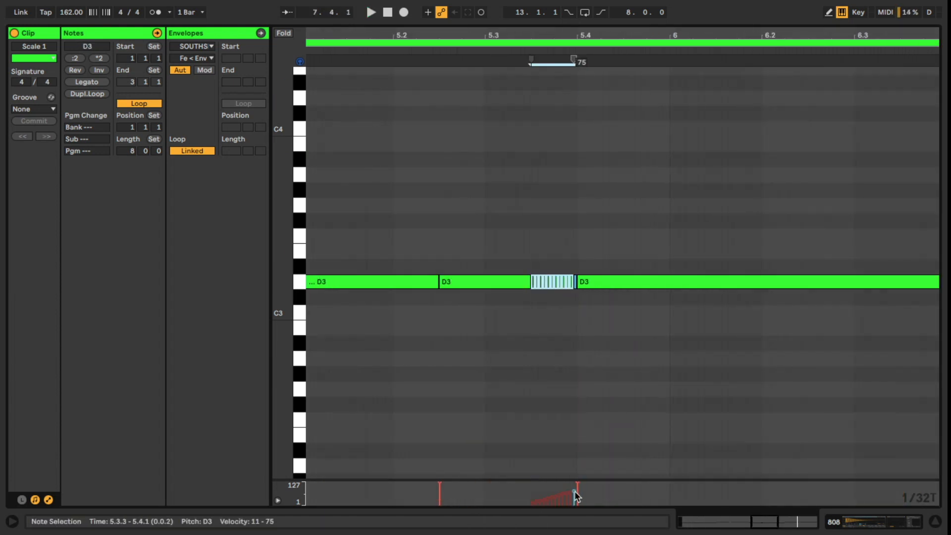
key(space)
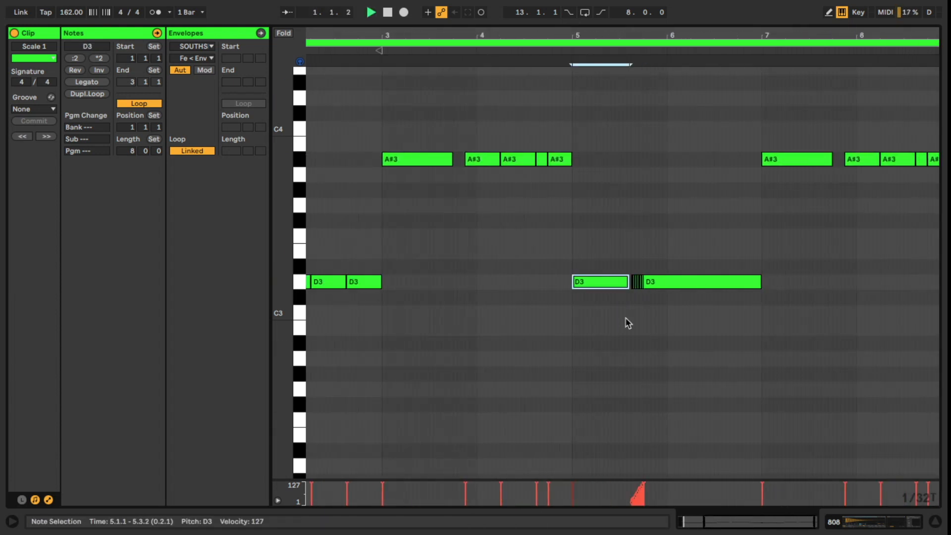
- Lengthen the D3 note at 5.1.1 so it ends exactly where the roll starts at 5.3.3
click(626, 322)
drag(638, 39, 615, 282)
click(611, 322)
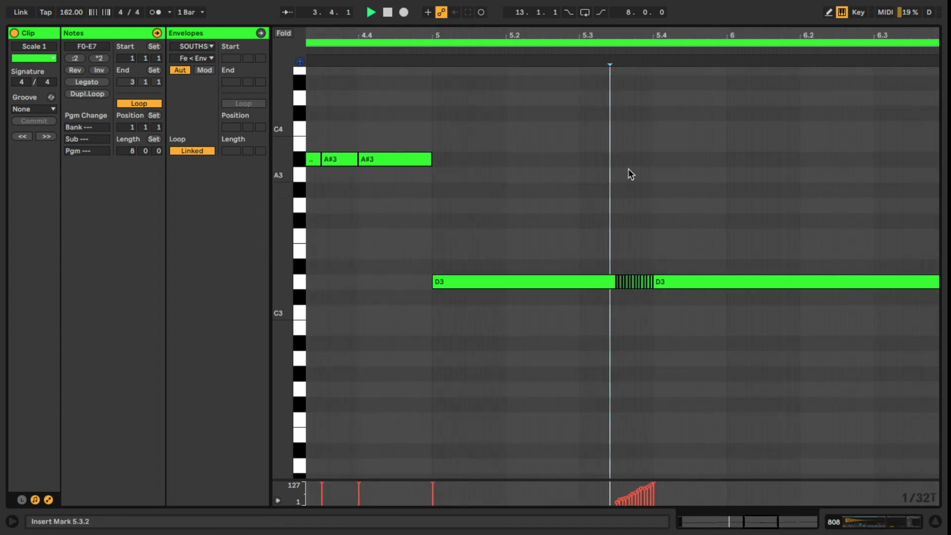
drag(603, 37, 606, 12)
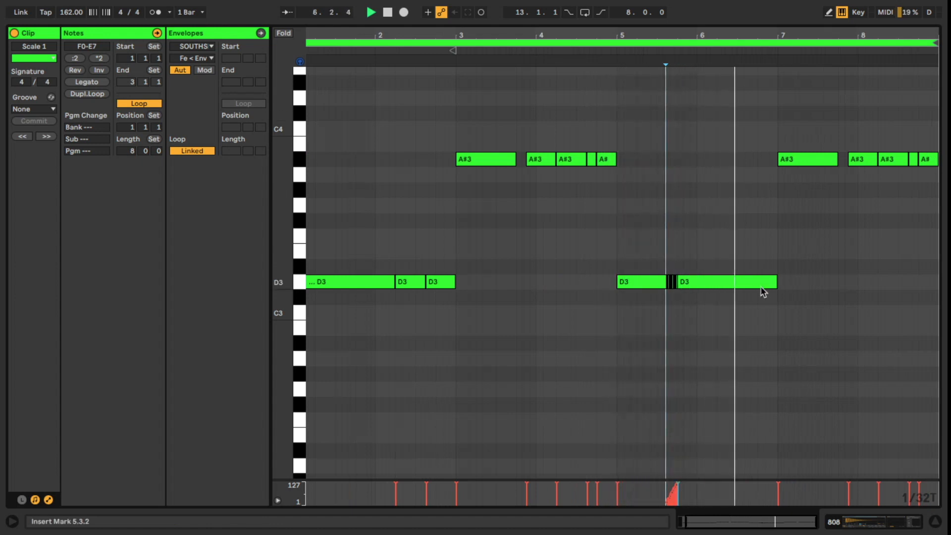
- Stop playback and change the note grid from triplets to straight 1/16
key(space)
drag(752, 45, 752, 62)
right_click(682, 340)
click(720, 315)
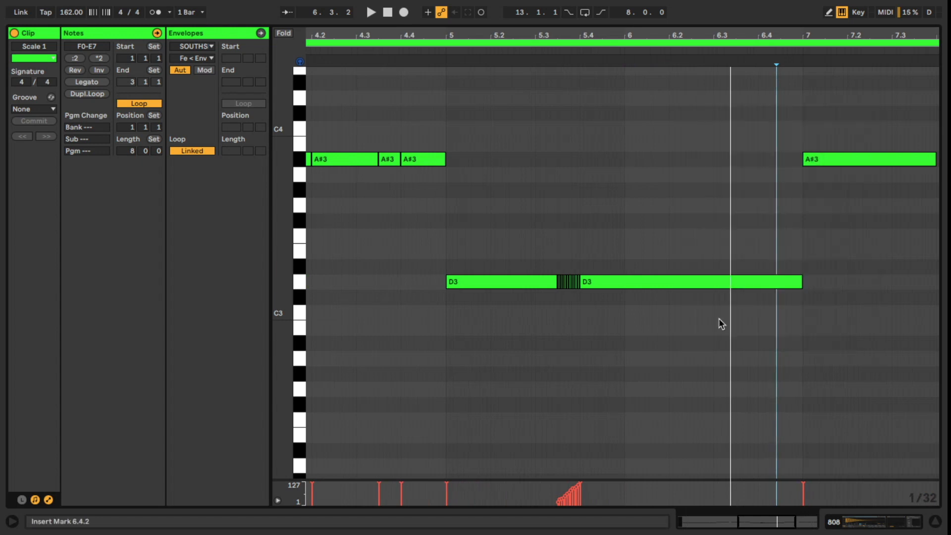
right_click(718, 319)
click(814, 268)
- Shorten the D3 note at 5.4.1 to end at 6.1.3, duplicate it, extend the copy to 7.1.1 and play the clip
drag(801, 285, 649, 289)
key(ctrl+d)
key(space)
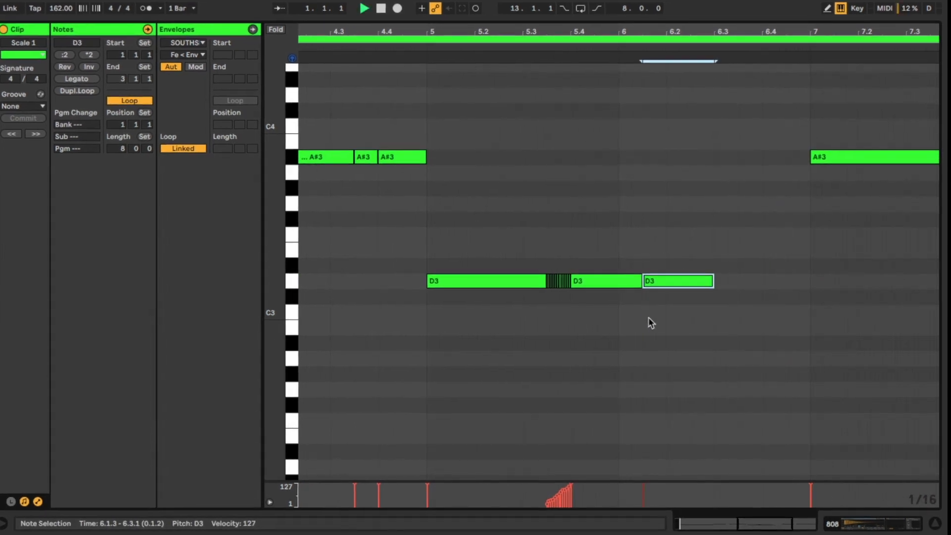
drag(711, 280, 810, 280)
click(783, 312)
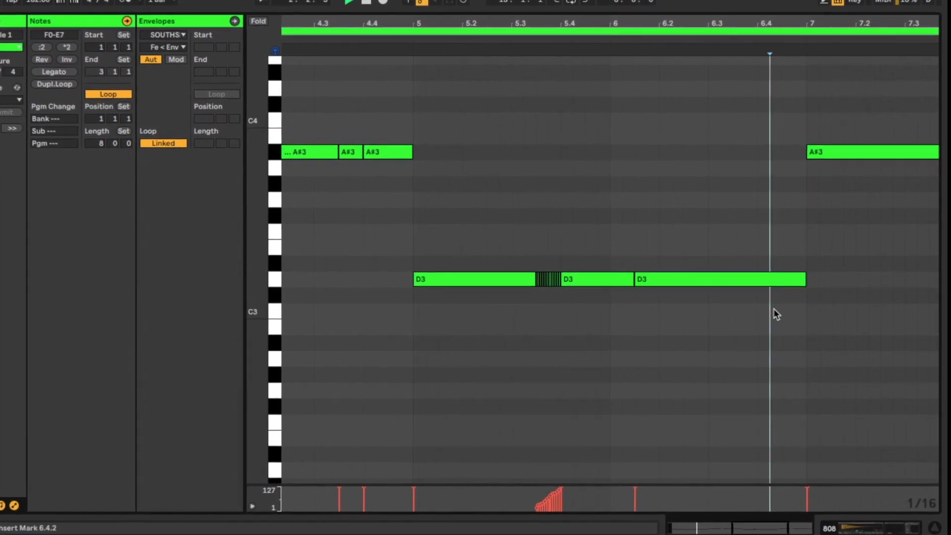
- Move the last D3 note to start at 6.2.1 and lengthen the D3 before it to reach that point
mouse_move(738, 20)
mouse_down()
mouse_move(748, 4)
mouse_move(741, 12)
mouse_up()
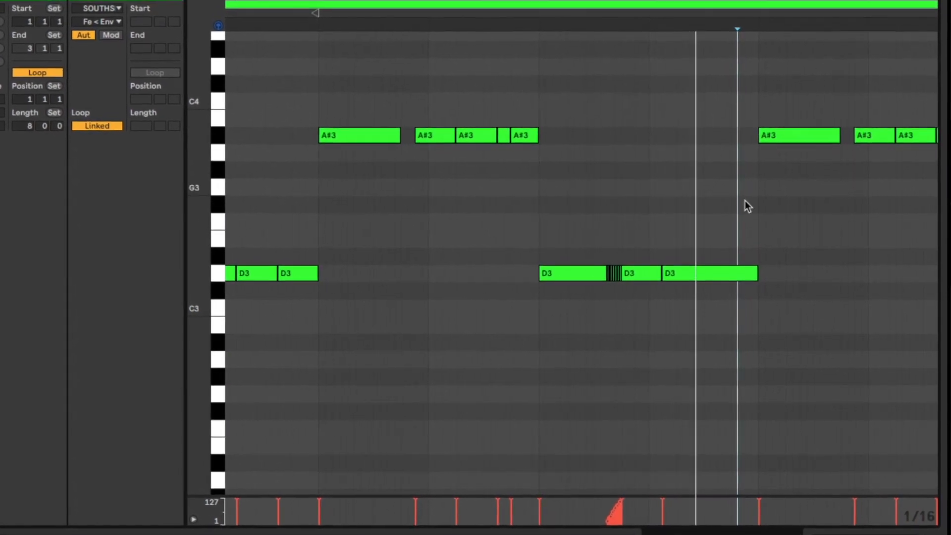
drag(706, 21, 633, 10)
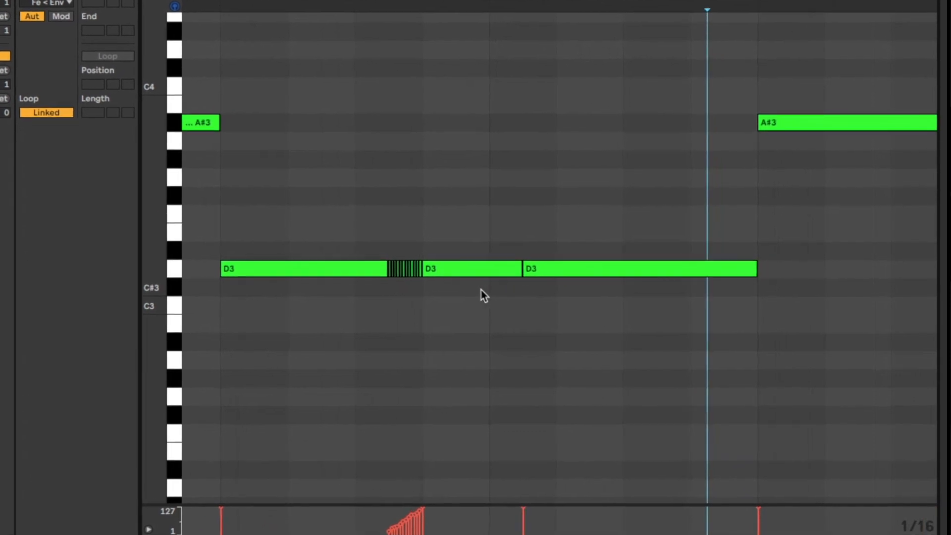
drag(537, 274, 574, 274)
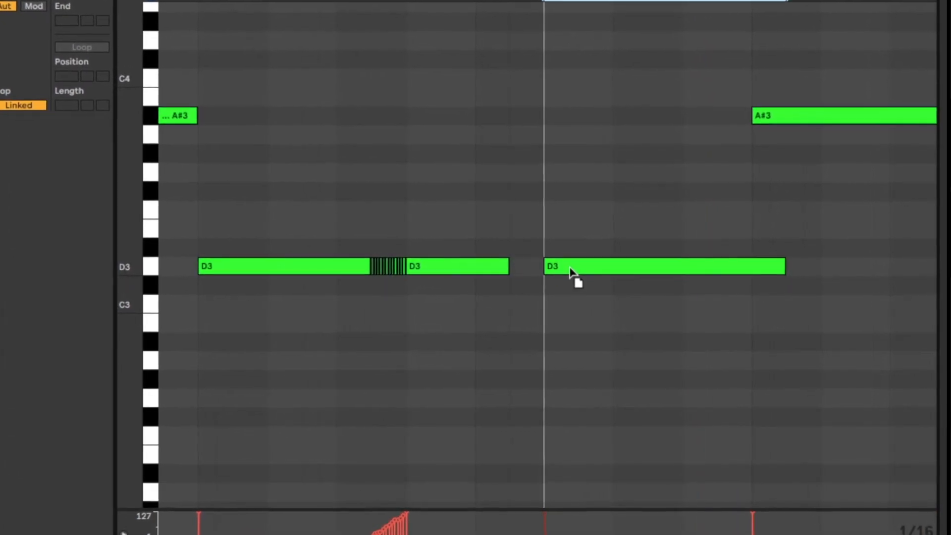
drag(504, 268, 536, 271)
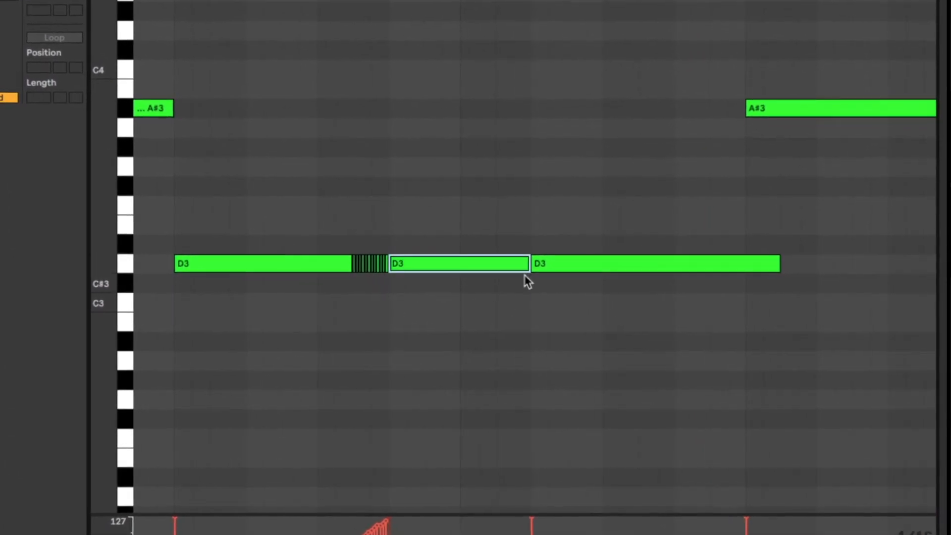
- Play the changed D3 passage from 6.2.1 and trim the last D3 note to end at 7.1.1, where the A#3 starts
click(540, 325)
key(space)
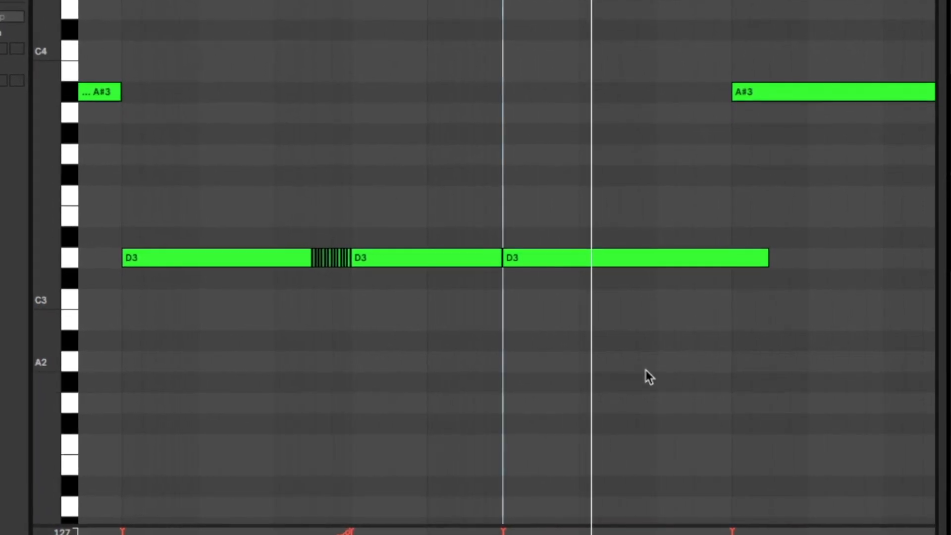
drag(763, 257, 728, 257)
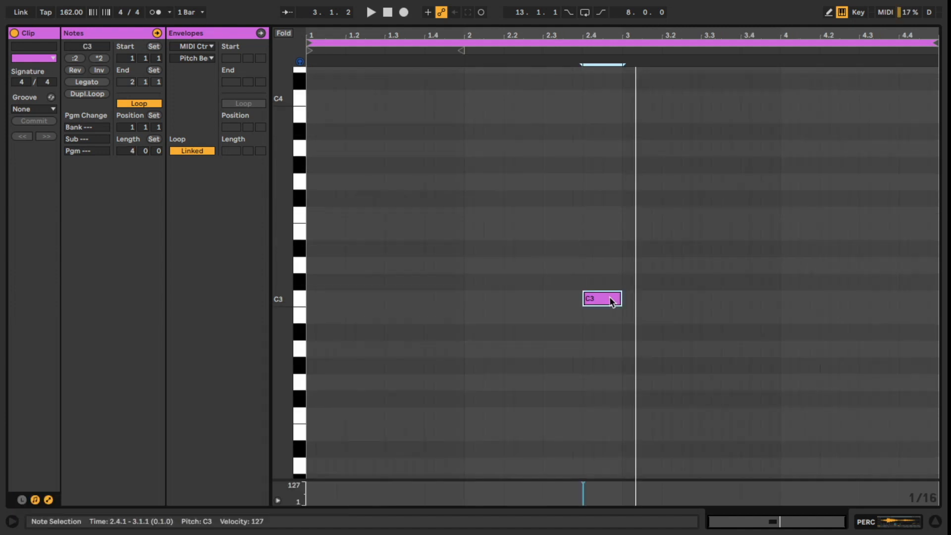
- Play the percussion clip from 3.1.1
click(623, 355)
key(space)
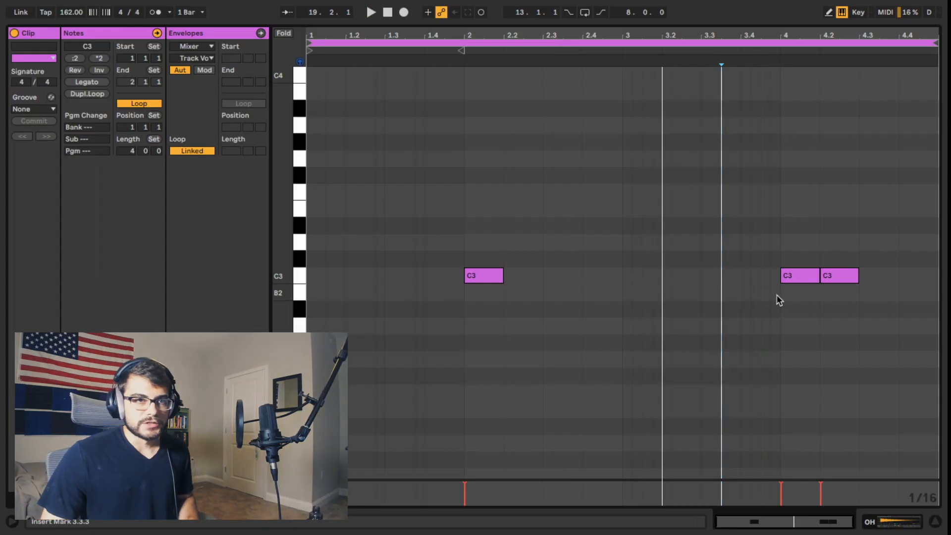
- Try a short C3 note from 3.4.3 to 4.1.1 ahead of the open-hat hits in bar 4, and delete it
click(778, 300)
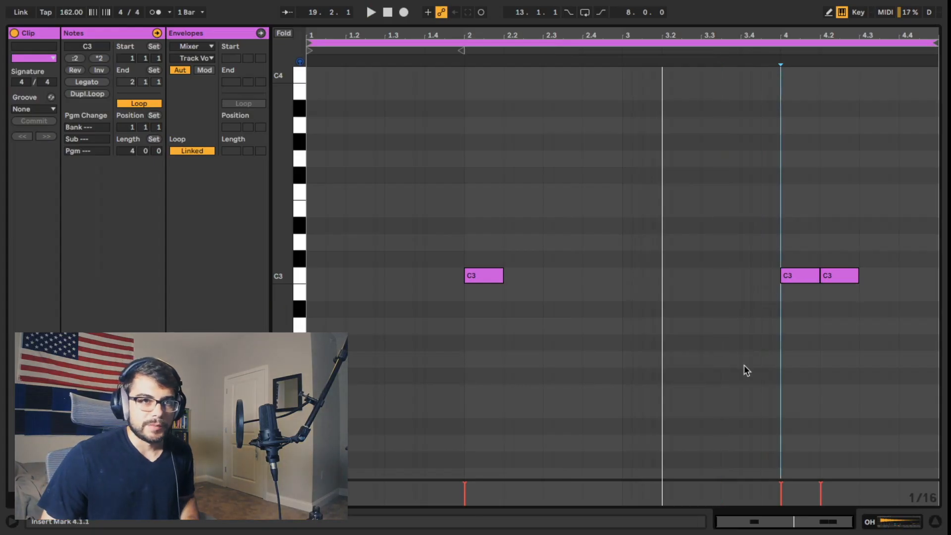
double_click(769, 276)
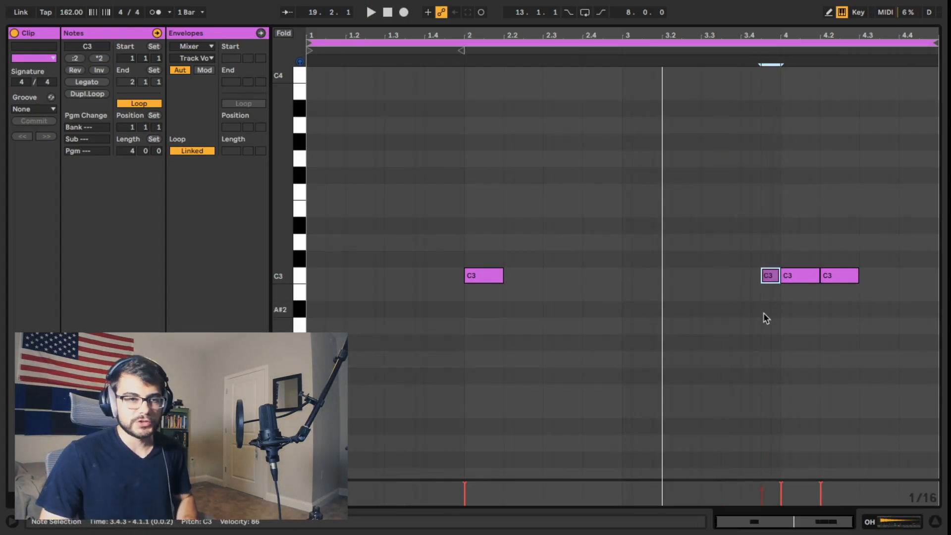
key(Delete)
drag(774, 316, 777, 327)
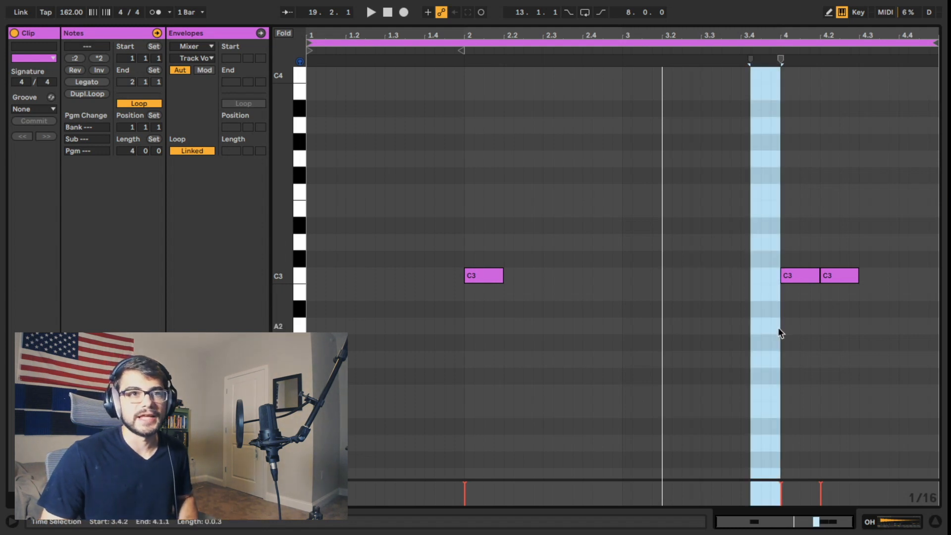
click(777, 331)
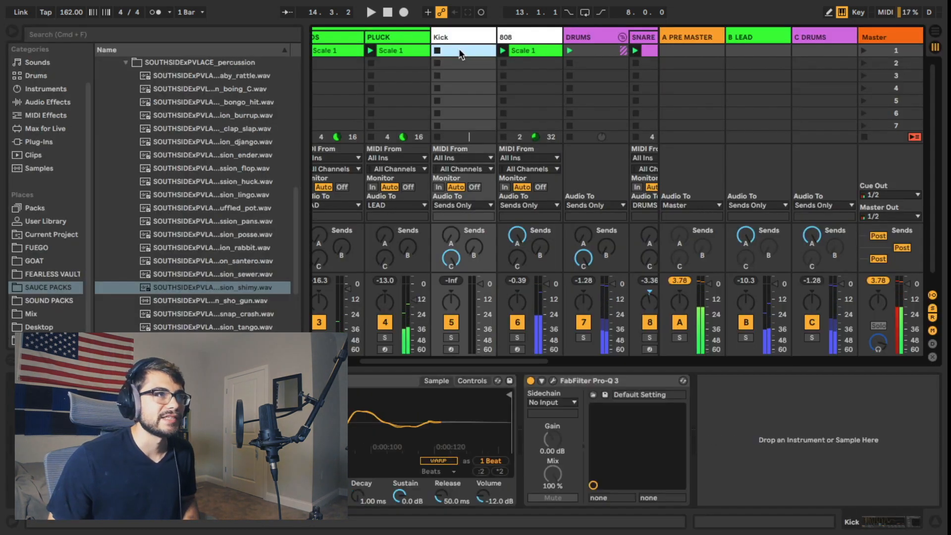
- Create a four-bar clip on the Kick track with short C3 hits at 1.1.1 and 3.1.1, and play it from 3.1.1
double_click(461, 51)
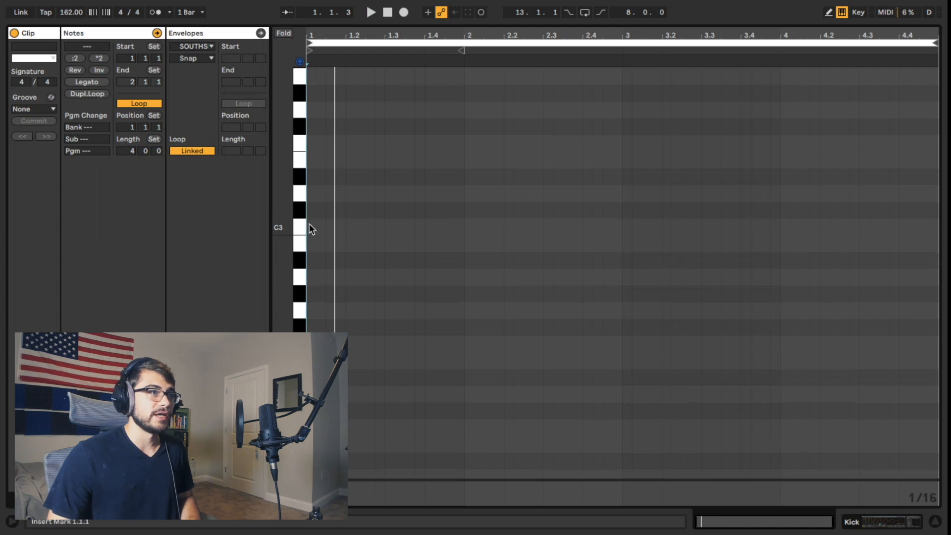
click(624, 225)
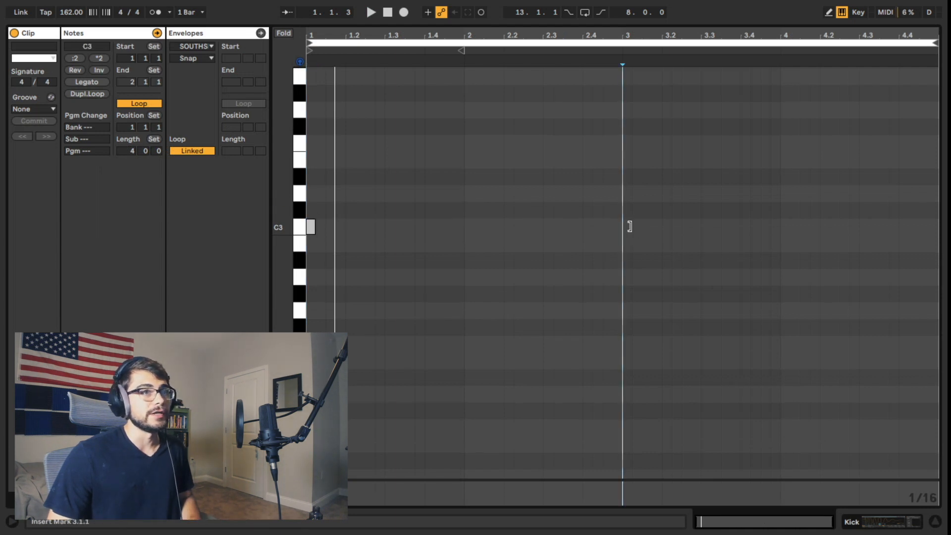
double_click(625, 226)
drag(677, 254, 287, 202)
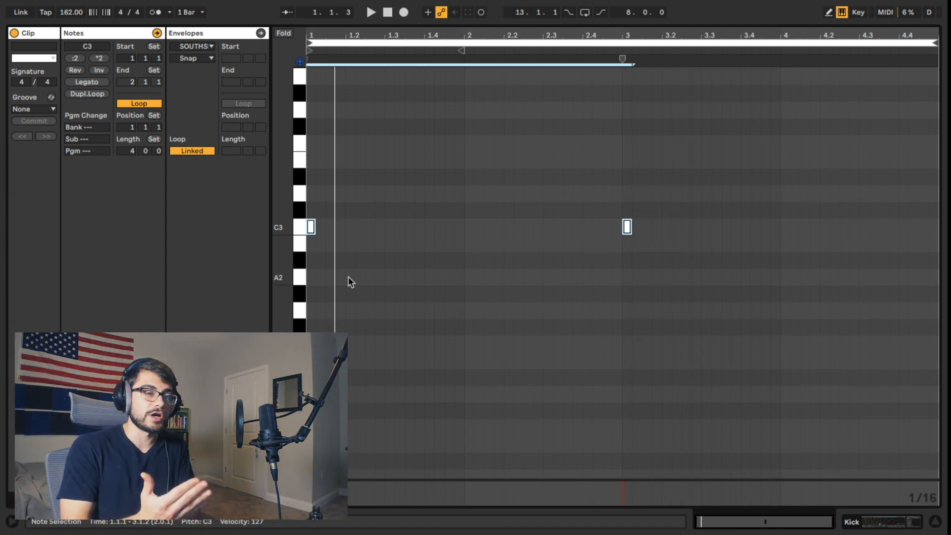
drag(573, 187, 673, 292)
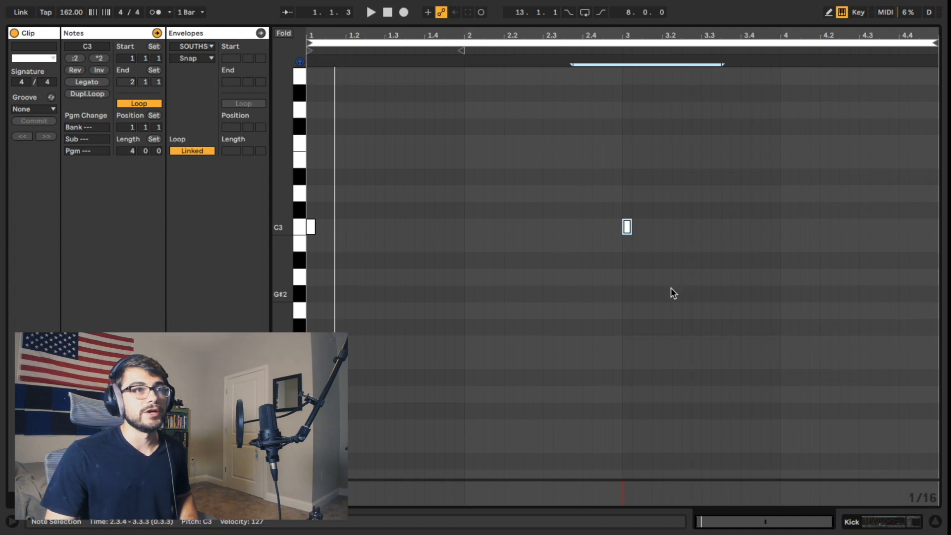
click(621, 278)
key(space)
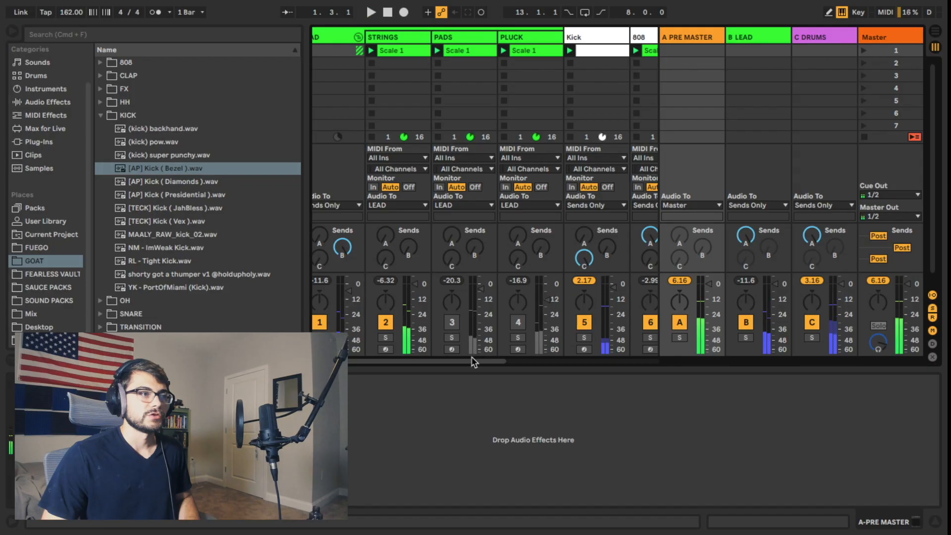
- Look over the mixer tracks and their levels, from the lead group across to the drum tracks
scroll(473, 362, left, 2)
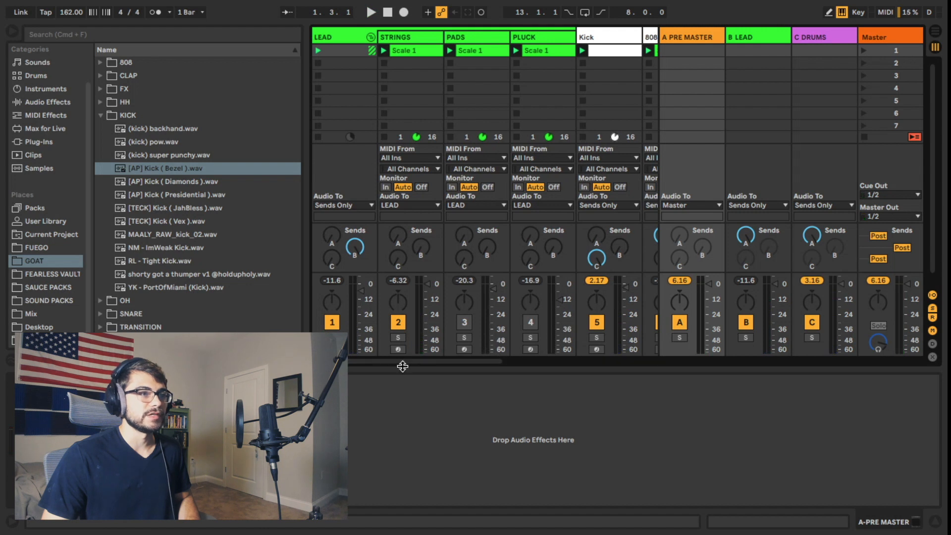
mouse_move(399, 365)
mouse_down()
mouse_move(534, 365)
mouse_move(410, 359)
mouse_up()
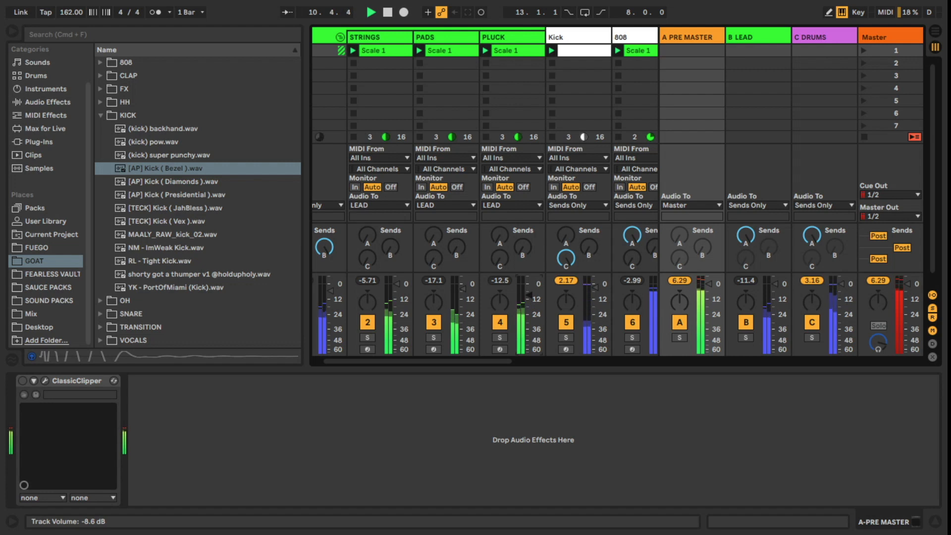
drag(496, 363, 601, 365)
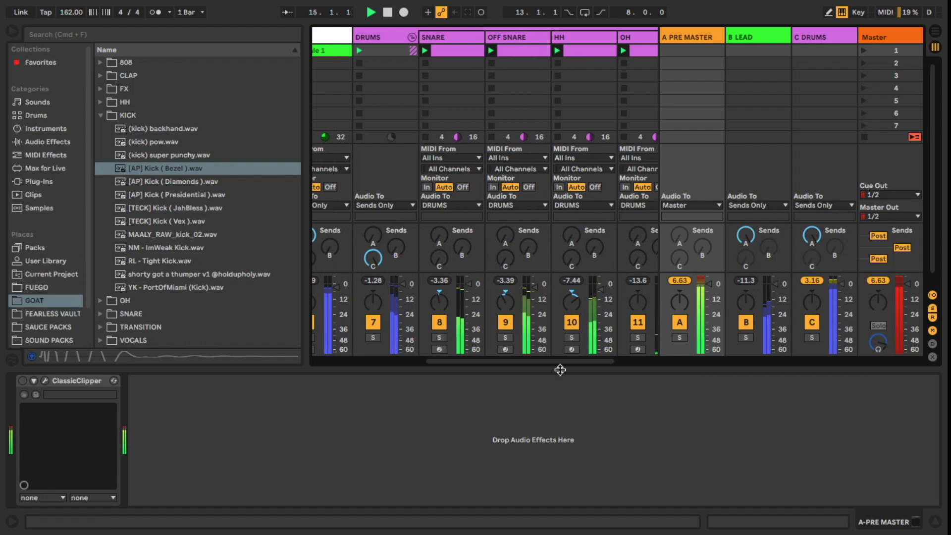